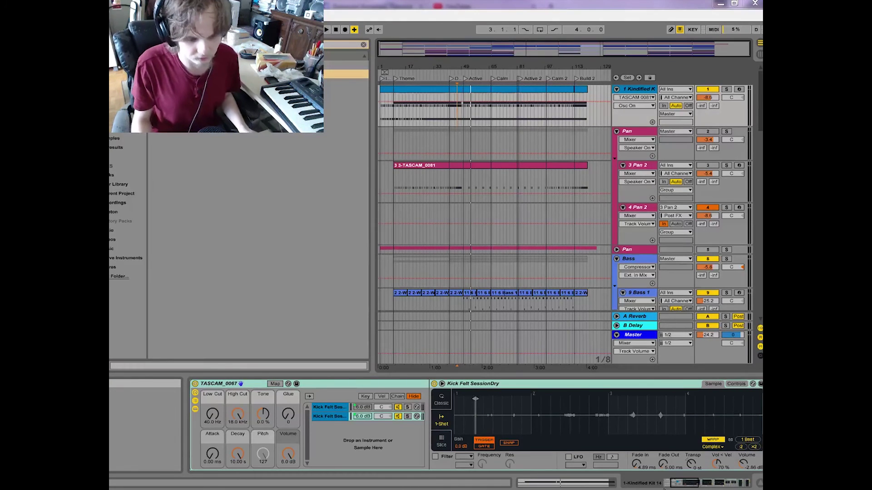
Select and solo the Kick pad in the Kindified Kit 14 drum rack.
left_click(662, 485)
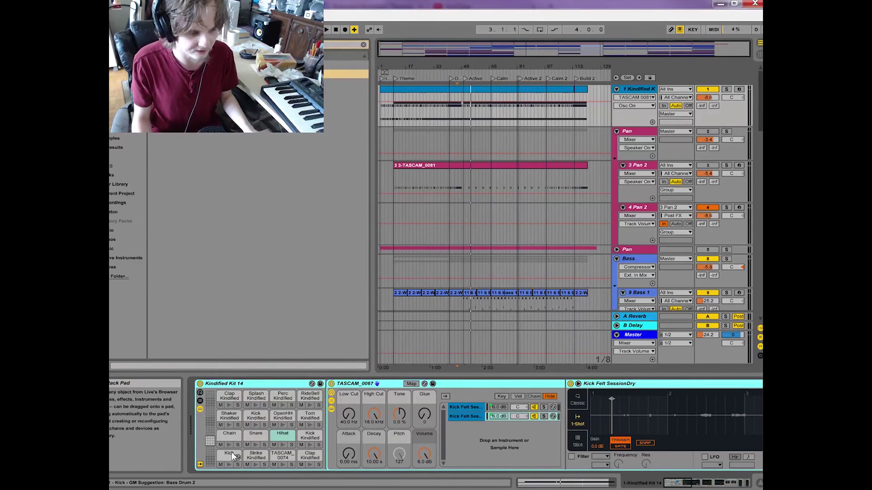
scroll(494, 240, "down", 3)
scroll(639, 160, "up", 3)
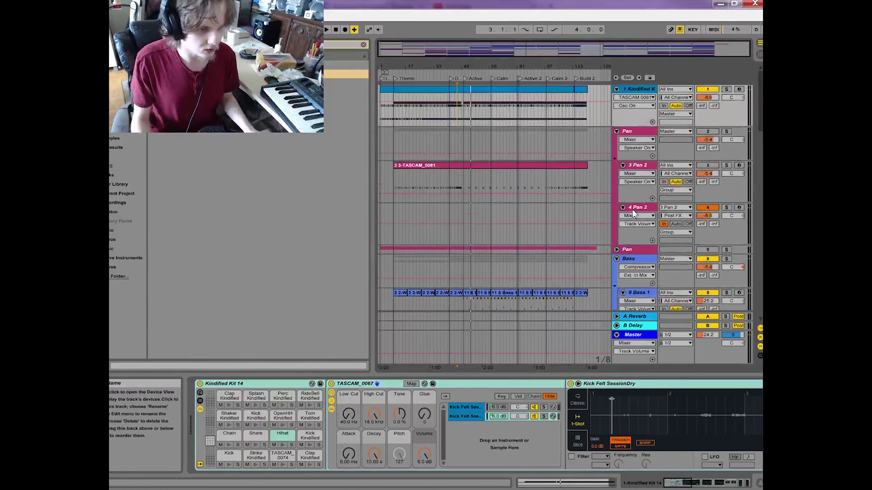
left_click(225, 458)
left_click(237, 466)
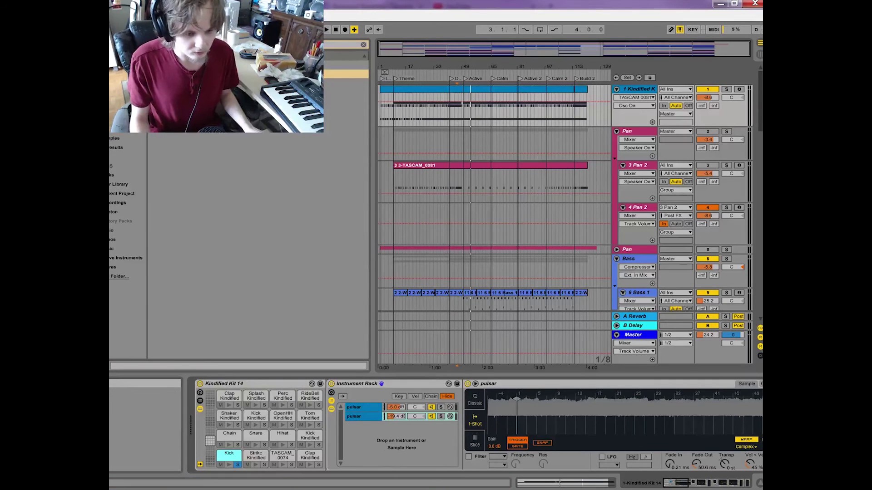
Examine the second pulsar chain's sample waveform, from its full pulse train down to the short region it plays.
left_click(684, 484)
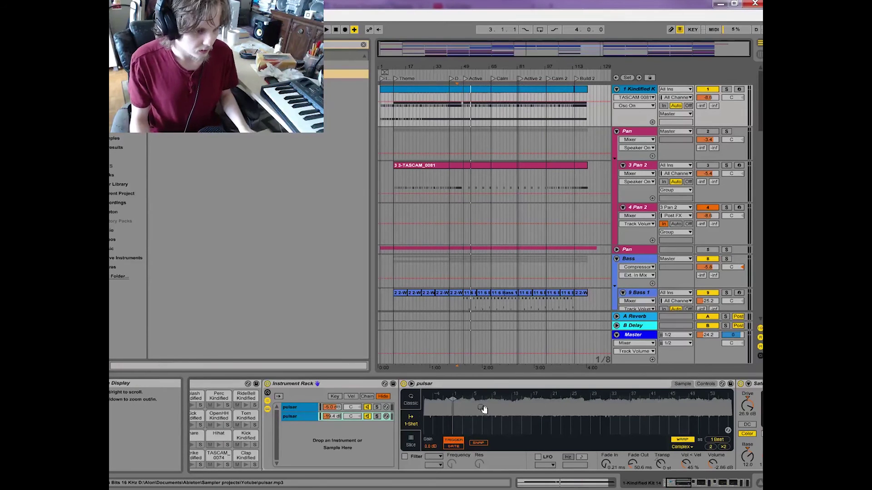
left_click_drag(484, 409, 571, 427)
left_click_drag(522, 408, 530, 431)
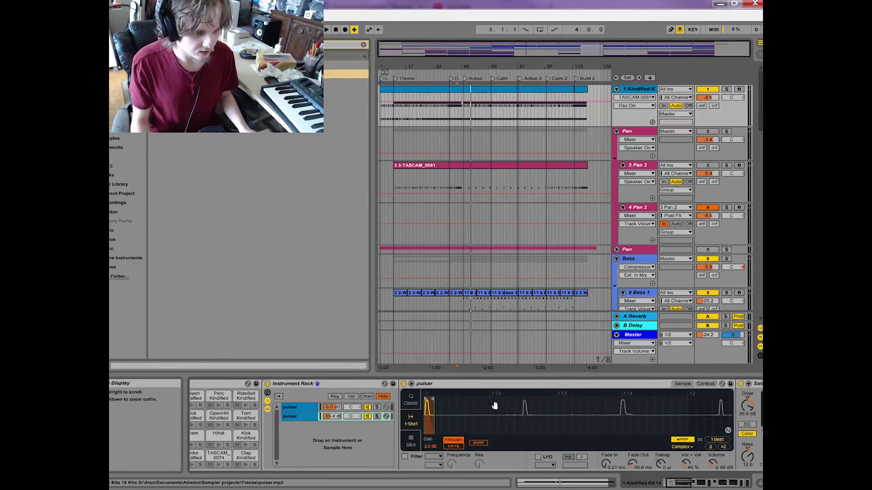
mouse_move(487, 407)
left_mouse_down()
mouse_move(548, 408)
mouse_move(504, 411)
mouse_move(485, 423)
left_mouse_up()
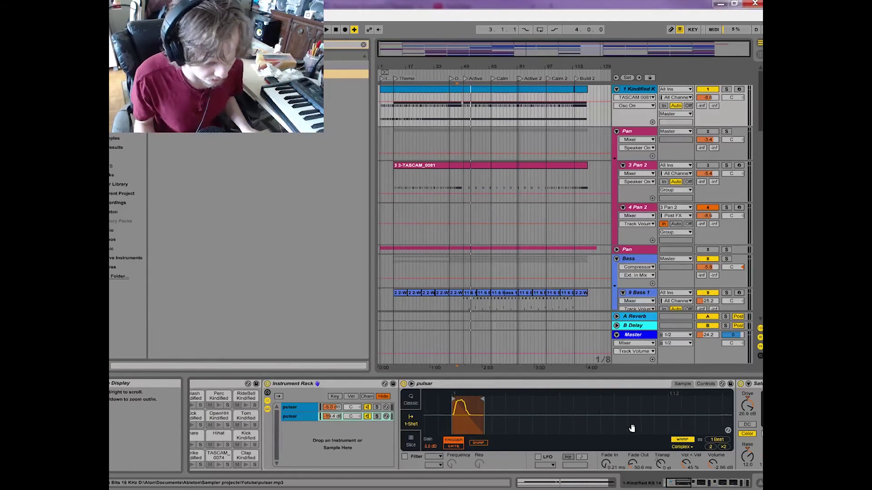
left_click_drag(631, 429, 411, 429)
left_click_drag(600, 429, 599, 410)
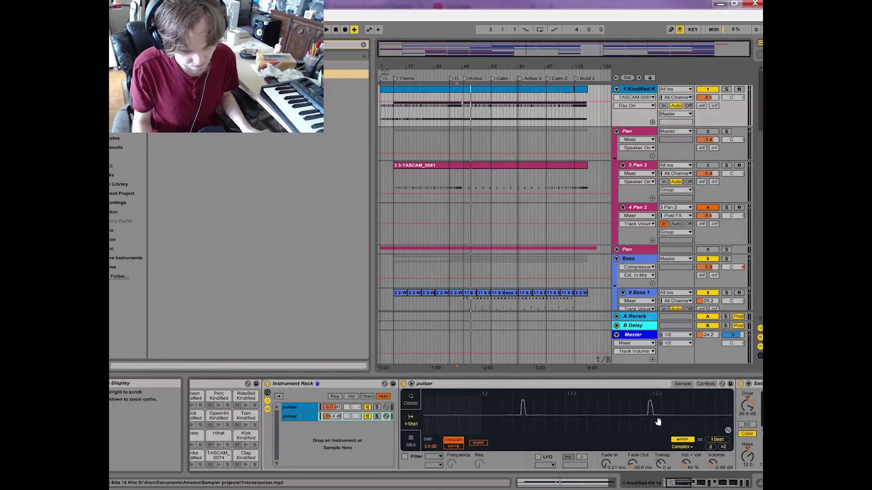
left_click_drag(658, 422, 658, 400)
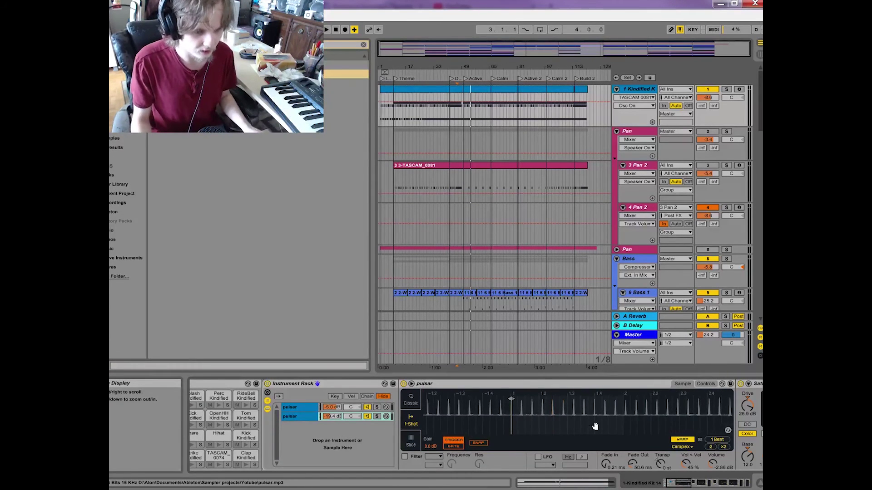
left_click_drag(594, 426, 595, 416)
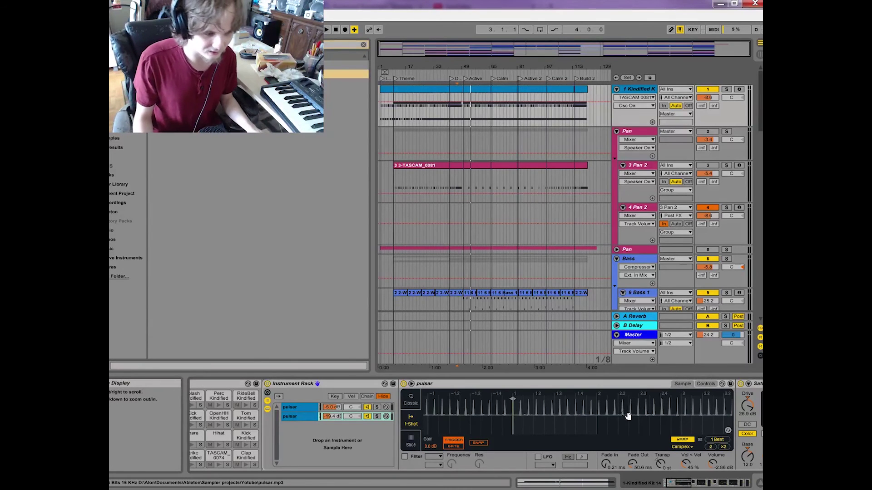
left_click_drag(627, 416, 561, 417)
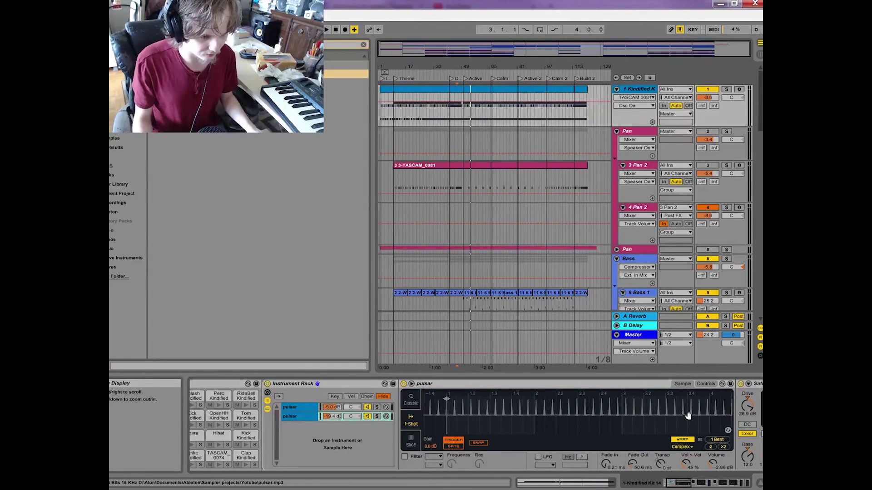
left_click_drag(452, 416, 515, 410)
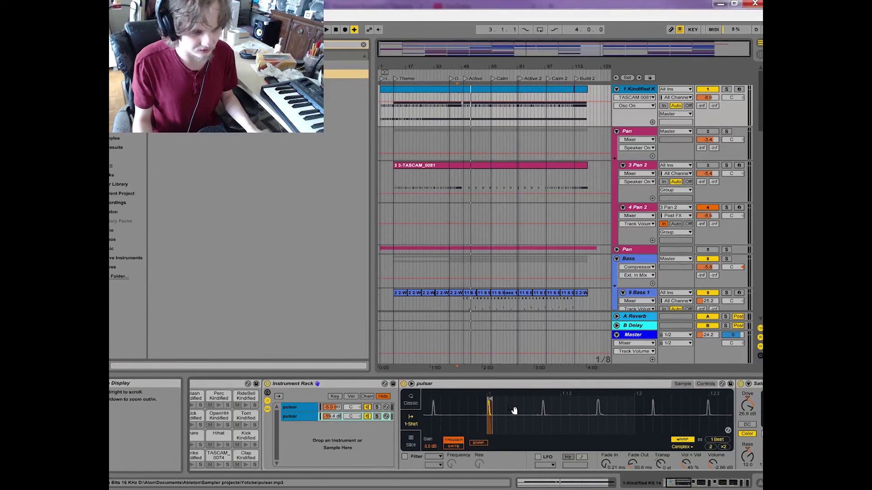
mouse_move(511, 400)
left_mouse_down()
mouse_move(513, 416)
mouse_move(538, 430)
mouse_move(626, 411)
left_mouse_up()
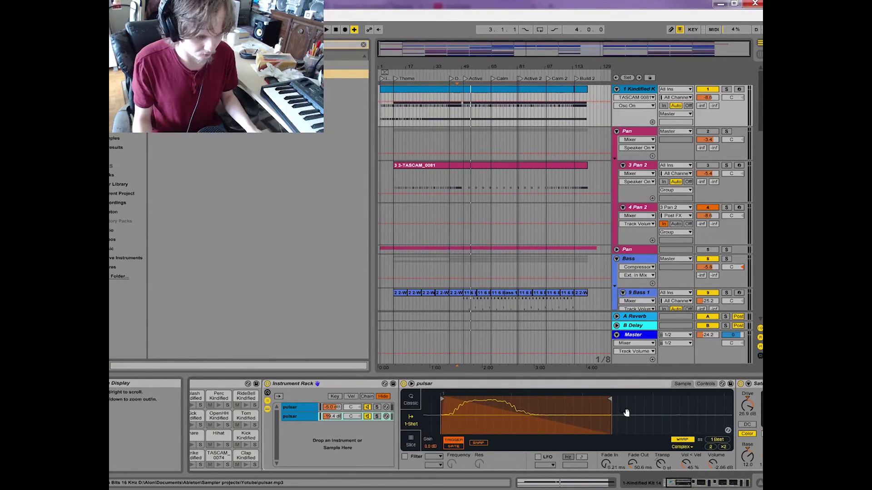
left_click(681, 485)
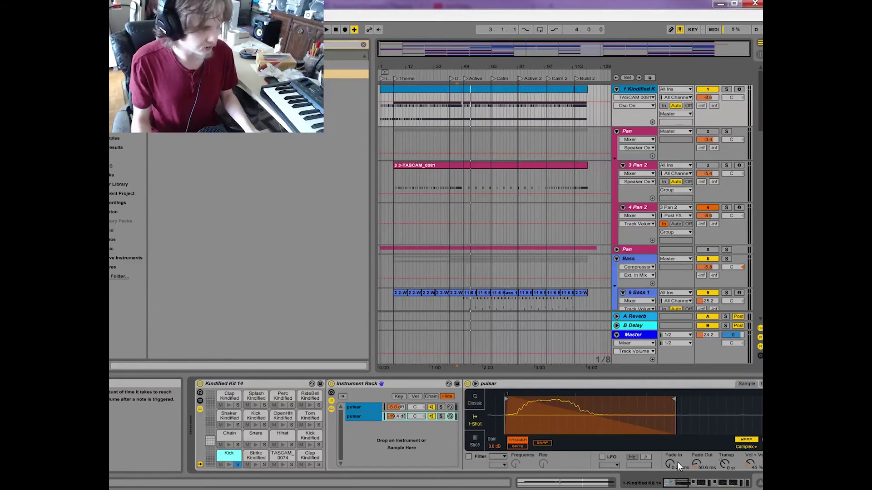
mouse_move(675, 484)
left_mouse_down()
mouse_move(682, 486)
mouse_move(670, 487)
left_mouse_up()
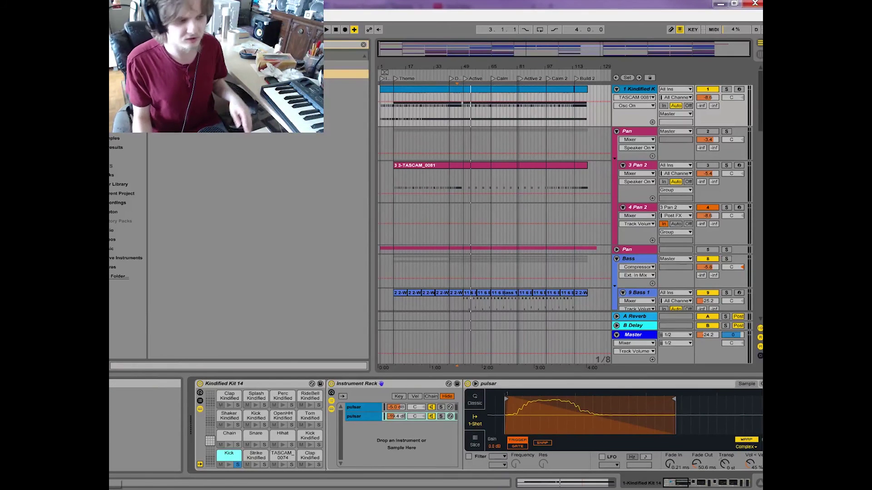
Solo the Kindified Kit track, audition the Kick's first pulsar chain on its own, and release that chain's solo.
left_click(441, 408)
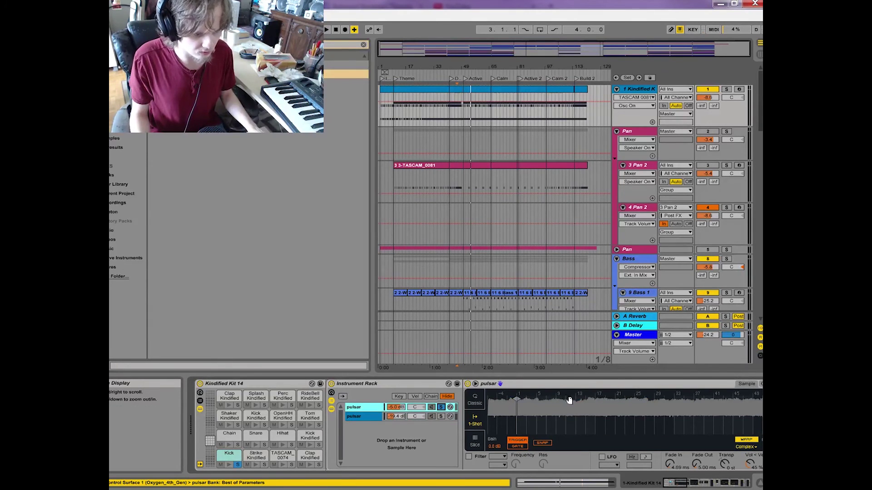
key("space")
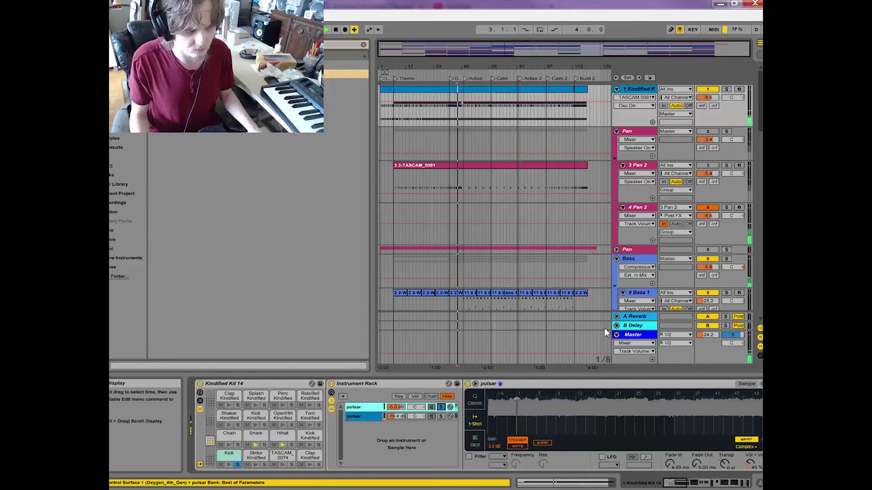
left_click(726, 90)
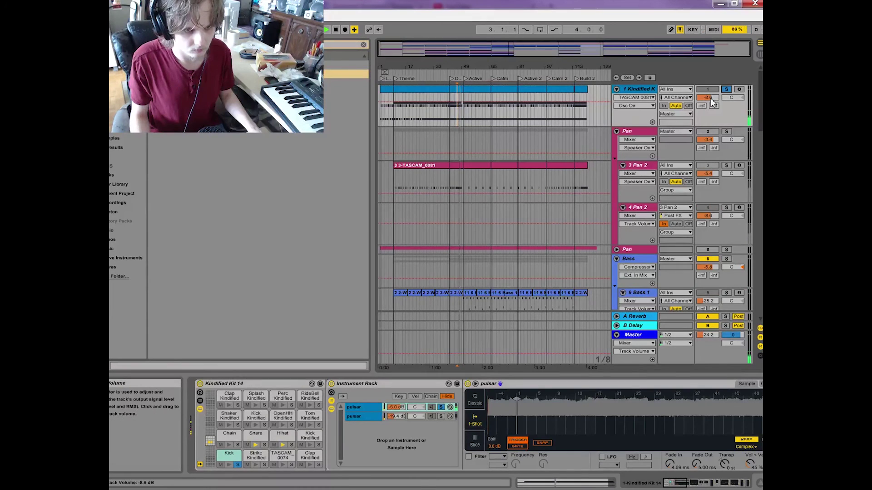
key("space")
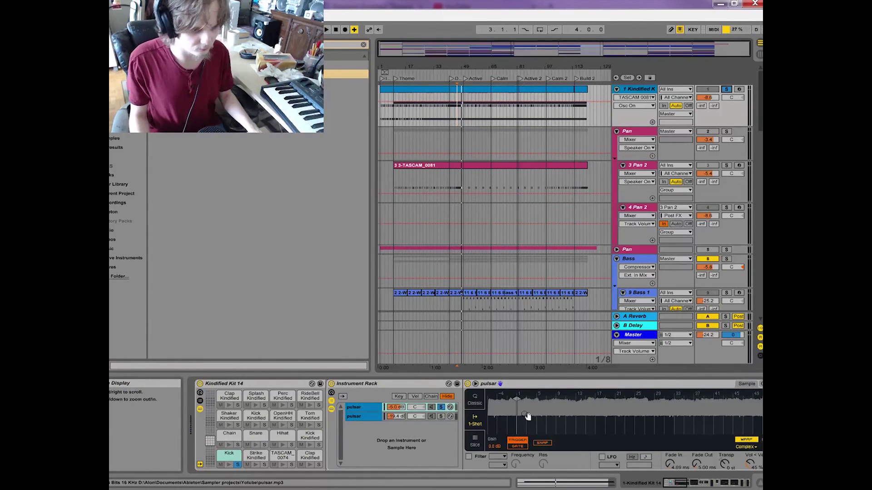
left_click_drag(529, 407, 562, 414)
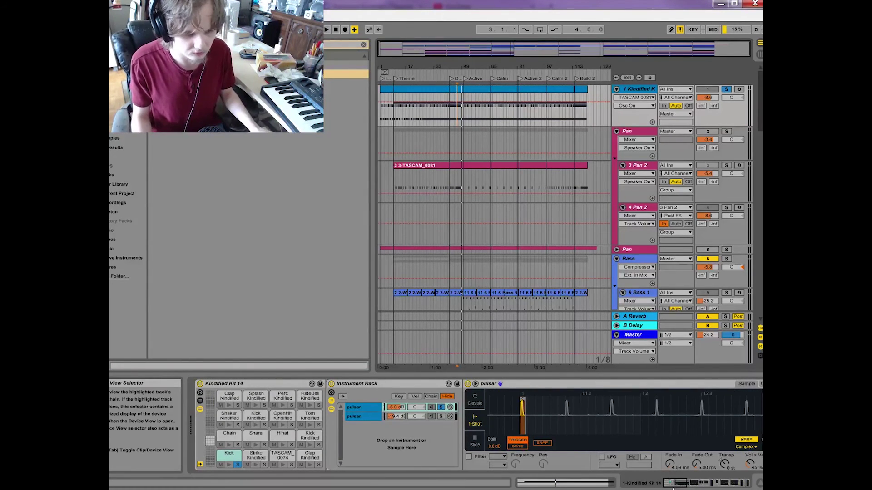
left_click(439, 406)
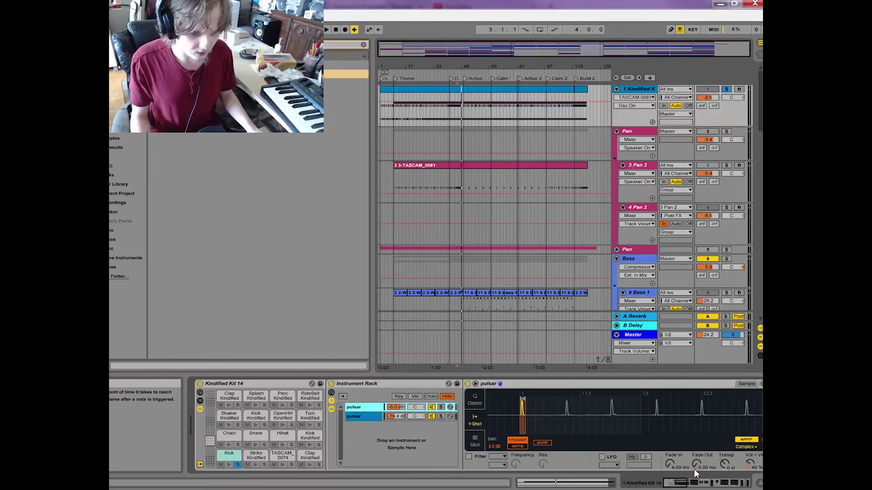
Examine the first pulsar chain's sample controls, EQ Eight, Reverb and Compressor, playing the arrangement briefly.
left_click(681, 484)
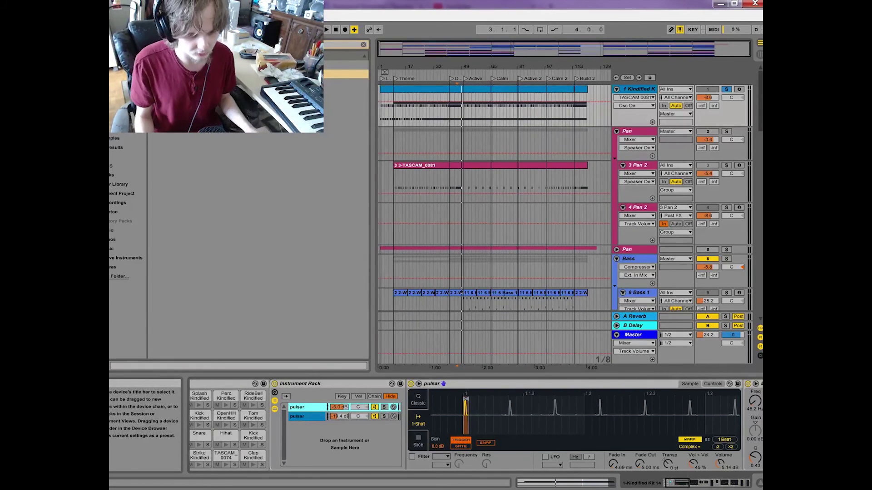
left_click_drag(683, 483, 688, 483)
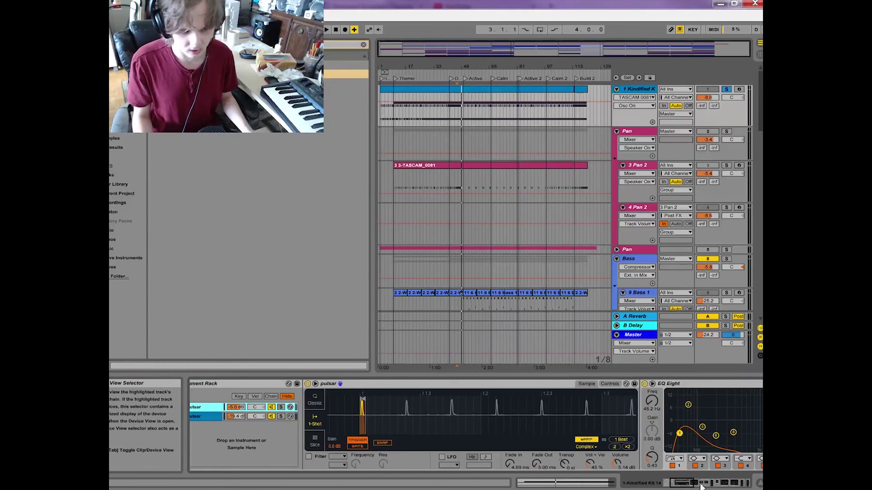
mouse_move(686, 483)
left_mouse_down()
mouse_move(679, 486)
mouse_move(693, 485)
left_mouse_up()
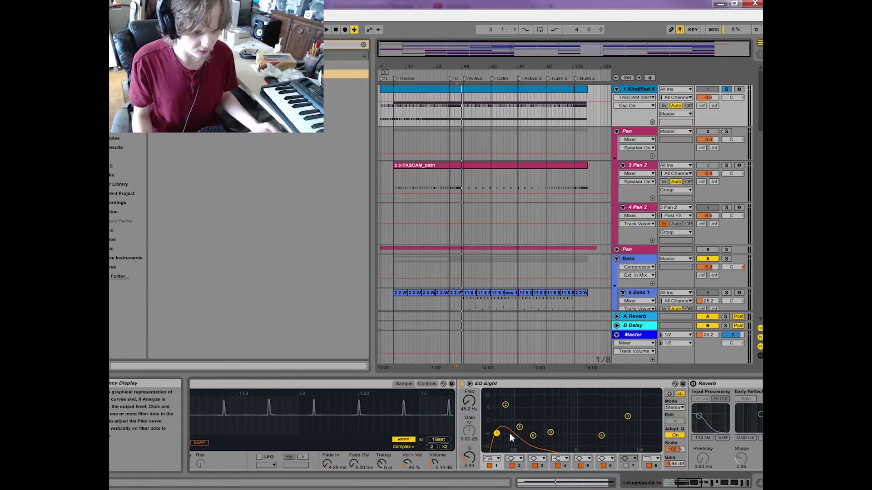
key("space")
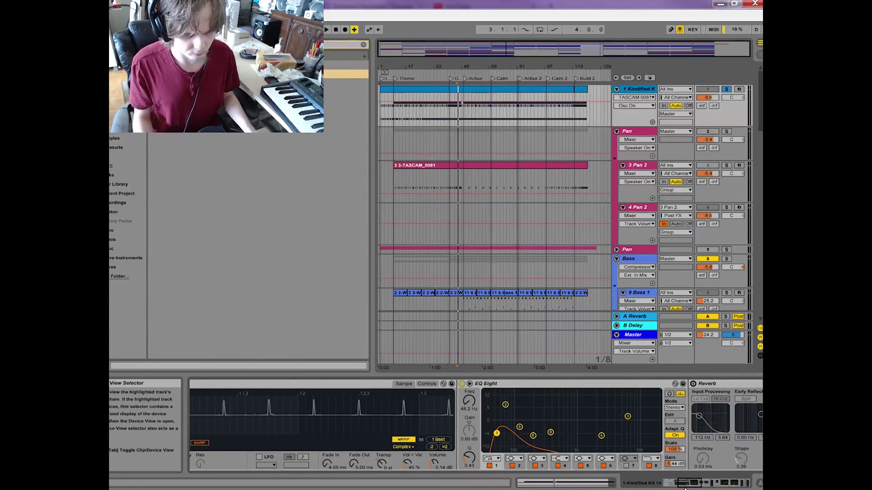
left_click_drag(689, 486, 699, 463)
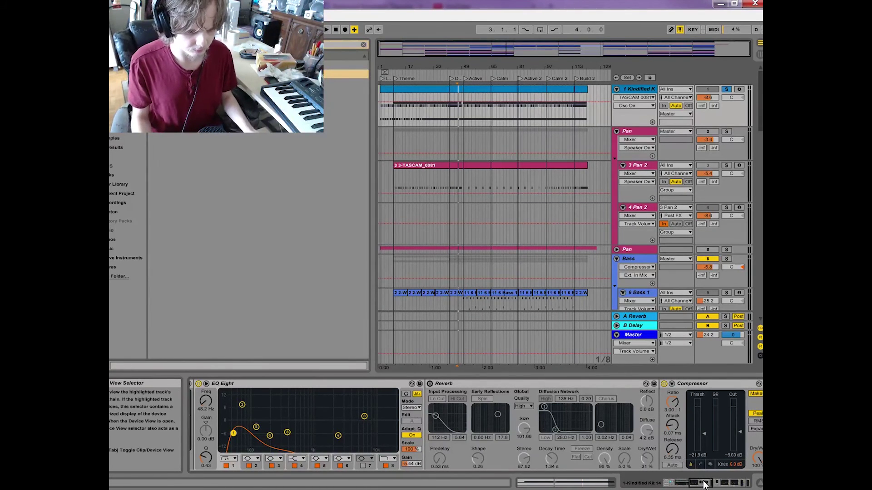
left_click_drag(705, 485, 671, 483)
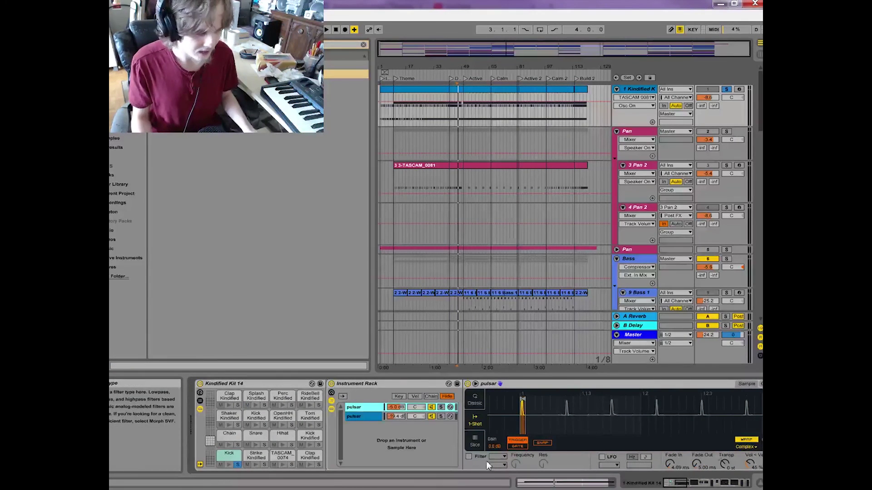
Solo the Kick's second pulsar chain and play it, bringing its Saturator and EQ Eight into view.
left_click(438, 417)
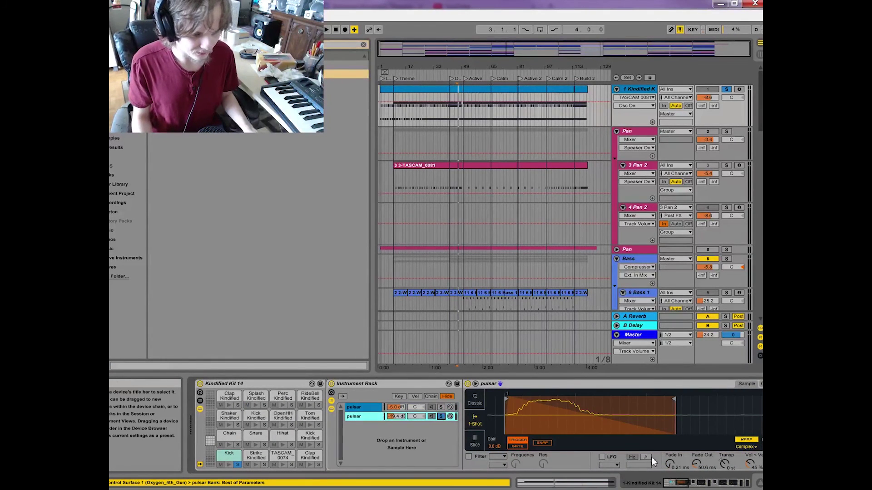
key("space")
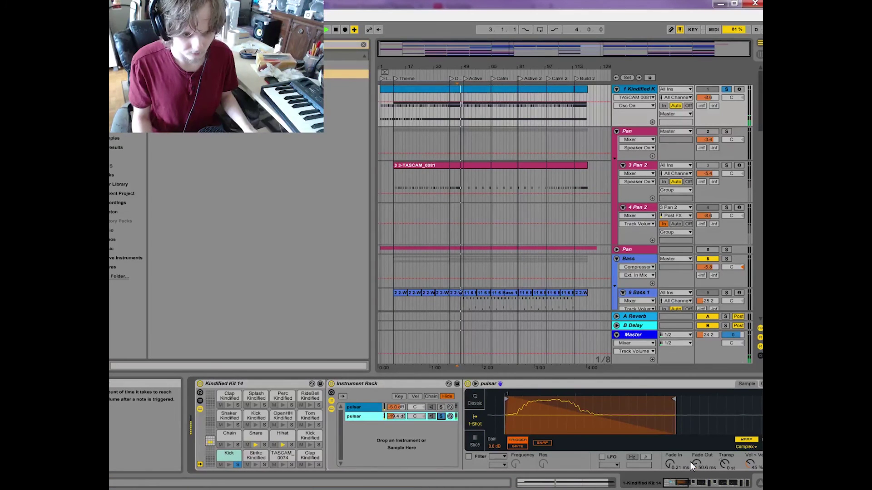
left_click_drag(676, 483, 692, 486)
left_click(420, 417)
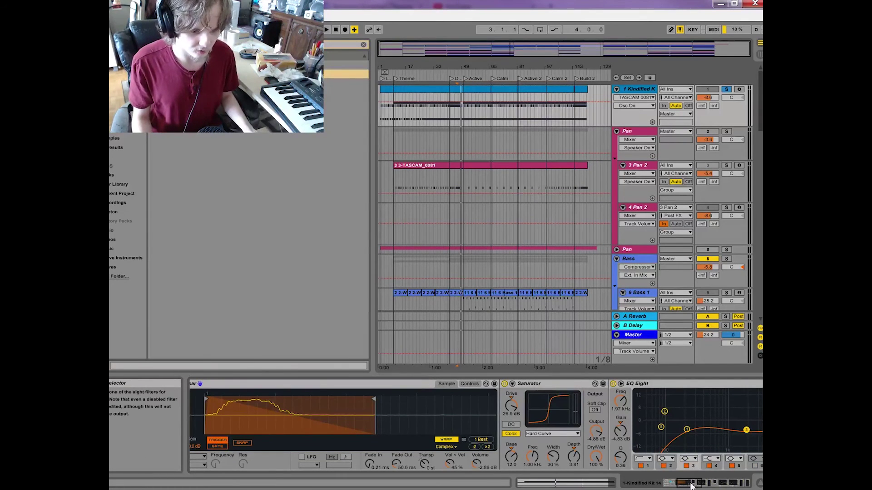
left_click_drag(680, 485, 684, 485)
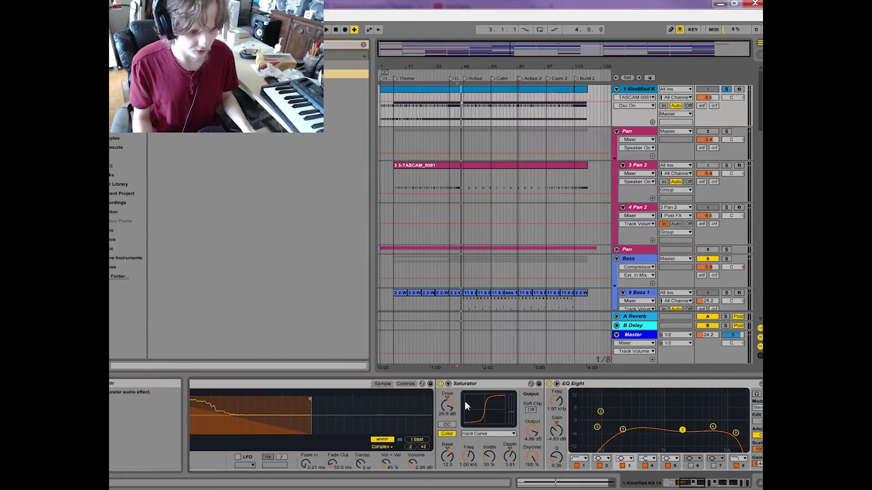
Audition the second pulsar chain with its Saturator active and switch the Saturator off for comparison.
key("space")
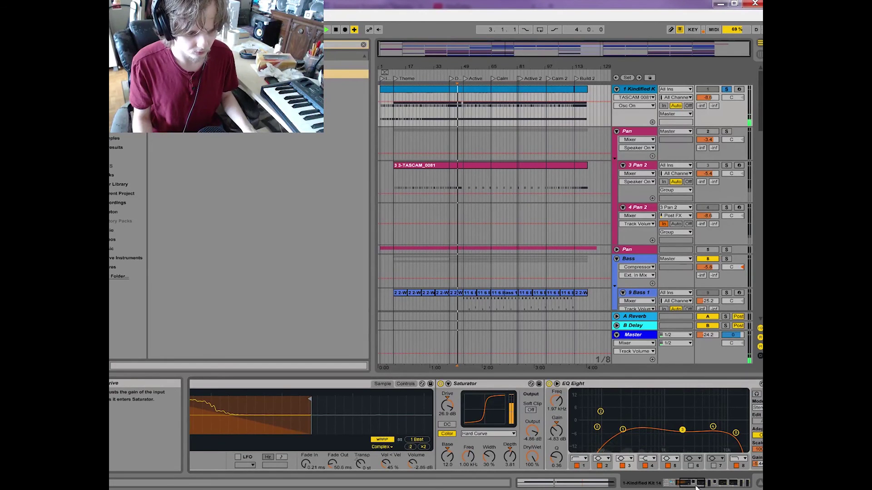
key("space")
left_click(675, 483)
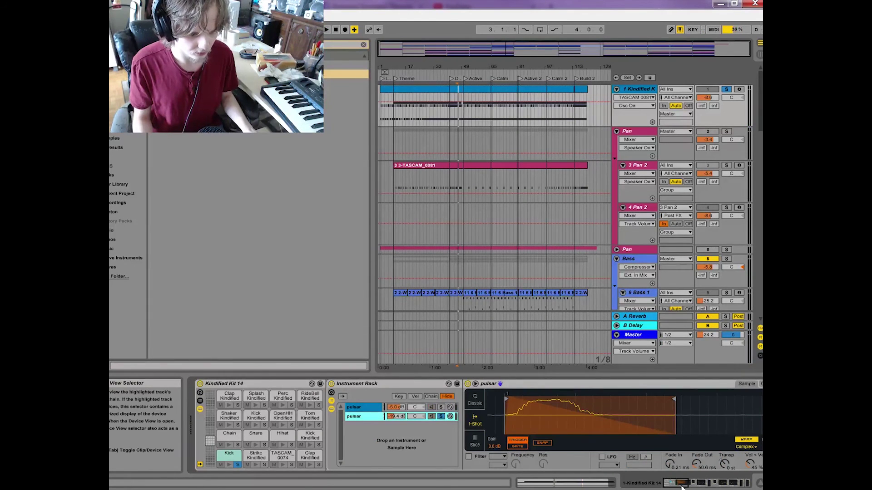
mouse_move(678, 483)
left_mouse_down()
mouse_move(704, 484)
mouse_move(693, 484)
left_mouse_up()
key("space")
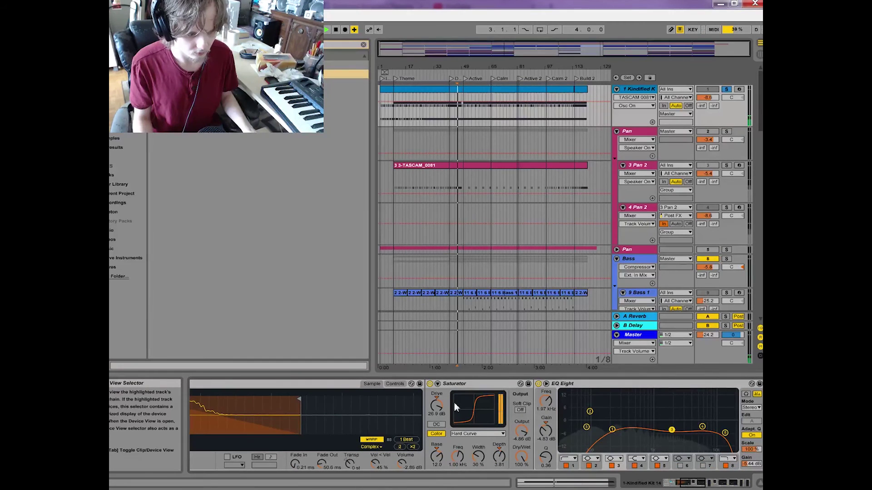
key("space")
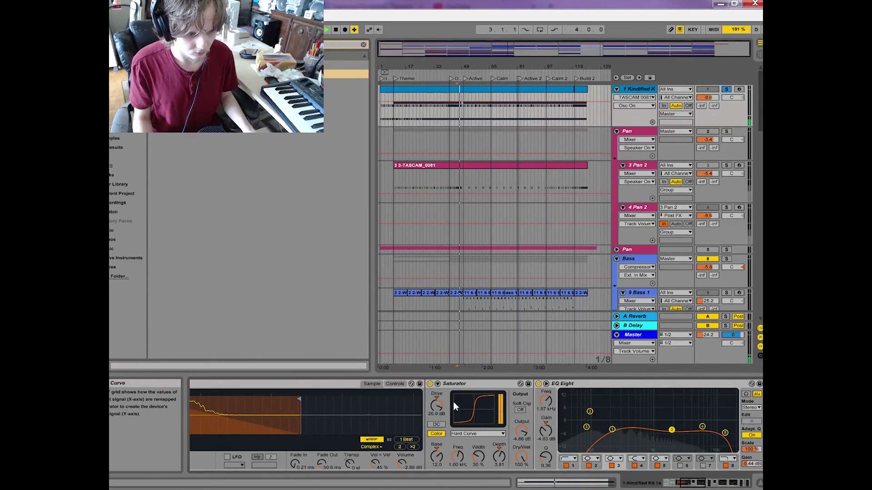
left_click(429, 385)
key("space")
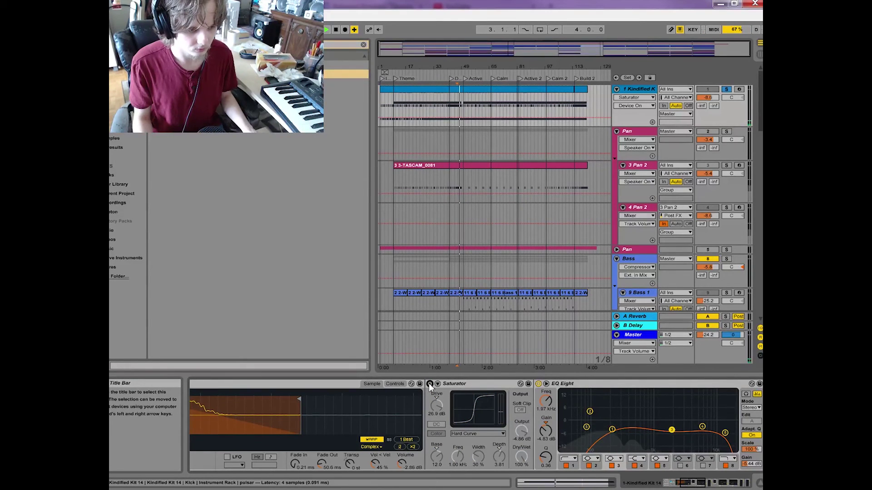
Switch the second pulsar chain's Saturator back on and look through the Kick's remaining Compressor, Saturator and EQ Eight devices.
left_click(428, 383)
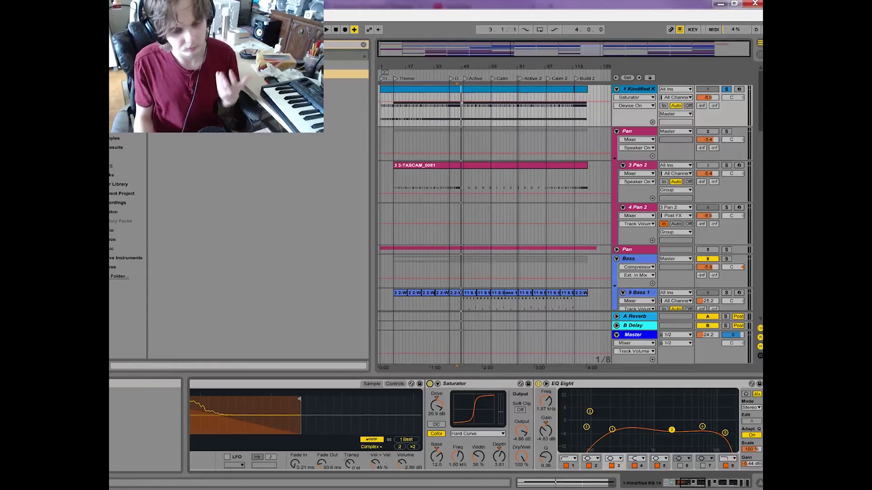
mouse_move(682, 480)
left_mouse_down()
mouse_move(693, 482)
mouse_move(684, 480)
left_mouse_up()
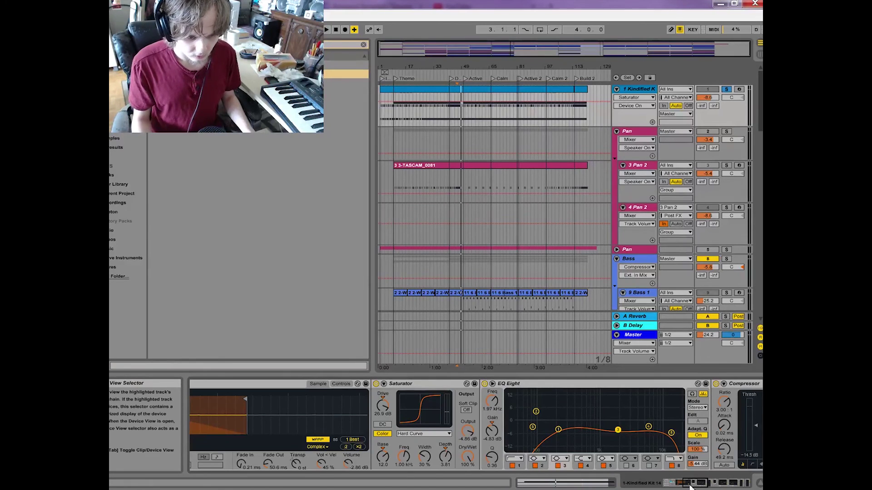
left_click_drag(684, 487, 715, 484)
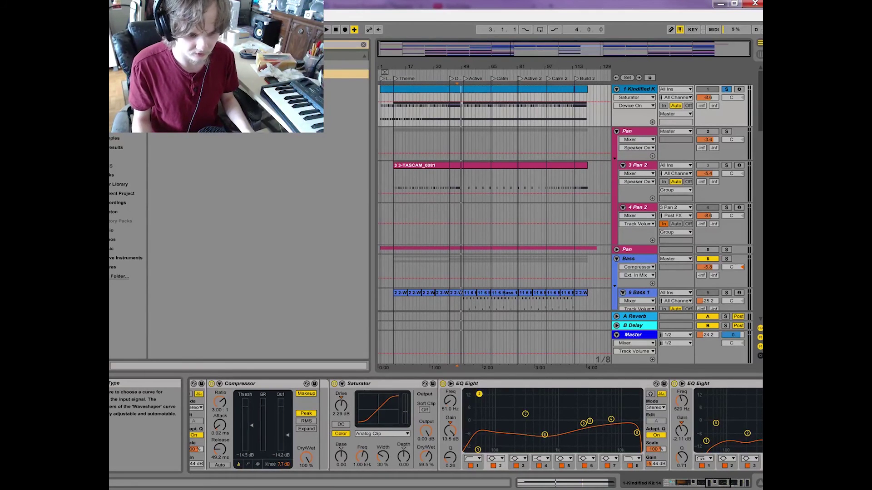
scroll(532, 429, "right", 3)
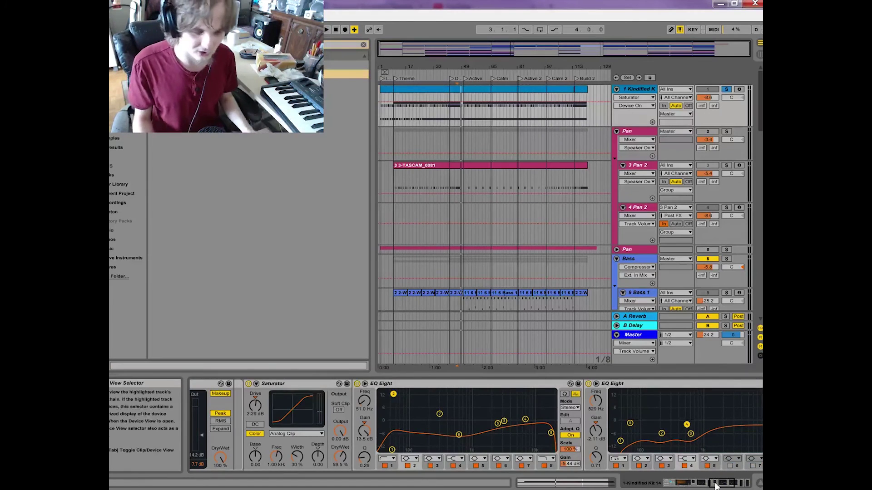
left_click_drag(715, 485, 729, 484)
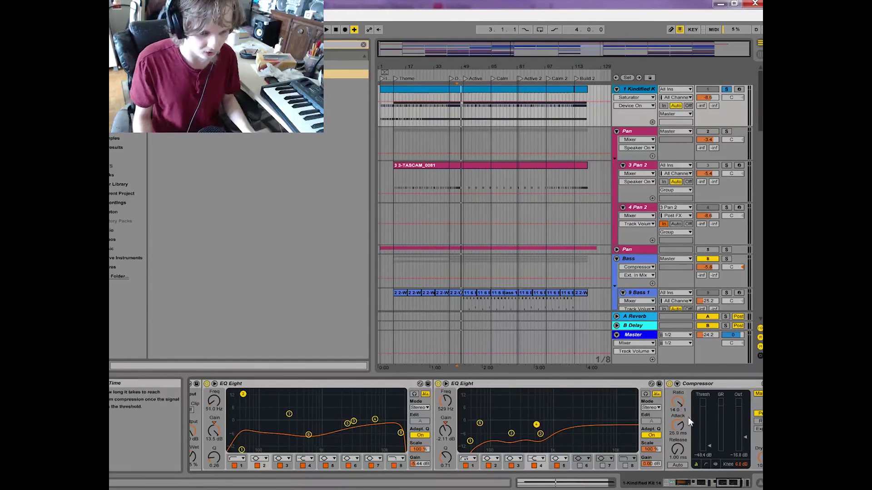
left_click_drag(726, 485, 664, 484)
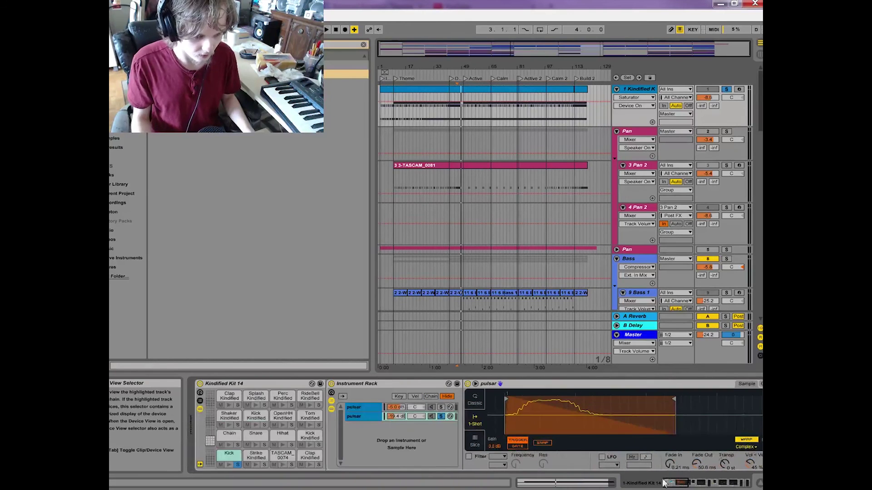
Release the second pulsar chain's solo and look through the Snare's layered TASCAM_0081 chains.
left_click(440, 417)
mouse_move(597, 404)
left_mouse_down()
mouse_move(596, 429)
mouse_move(591, 400)
left_mouse_up()
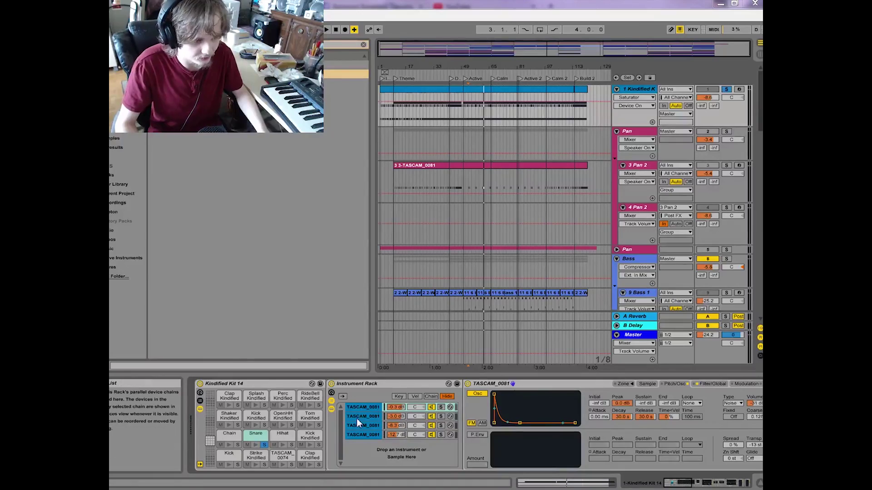
left_click(373, 408)
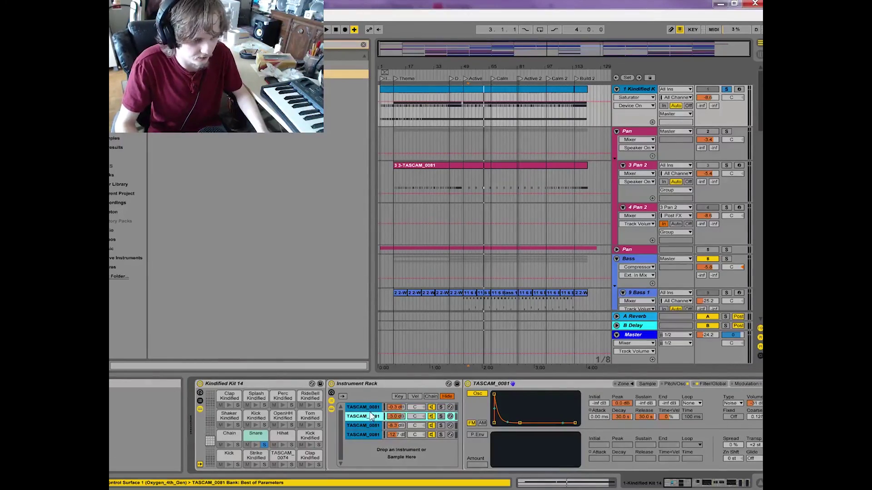
left_click(370, 420)
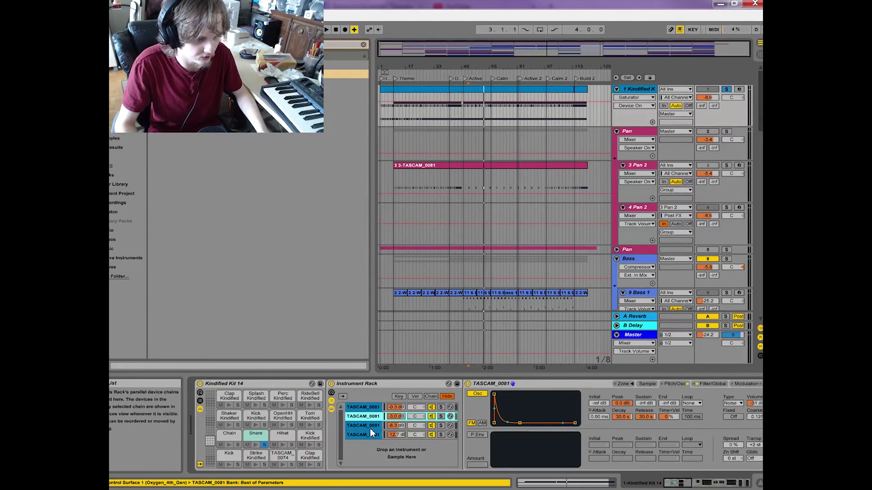
left_click(369, 429)
left_click(368, 432)
left_click(367, 426)
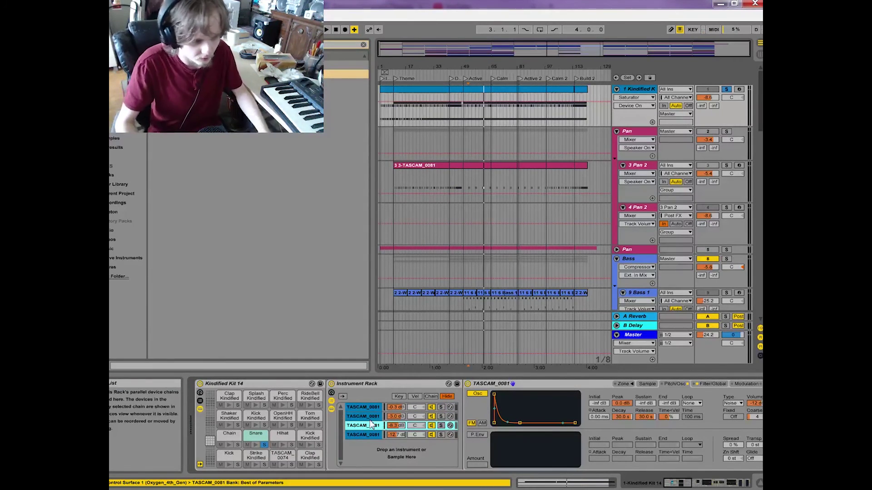
left_click(689, 485)
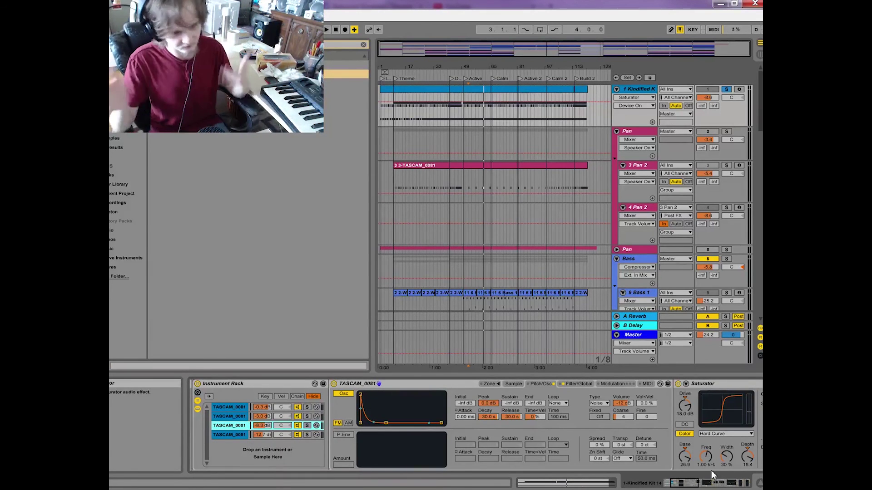
Solo and play the Snare's first TASCAM_0081 chain, examining its oscillator settings, Saturator and EQ Eight.
left_click(240, 407)
left_click(307, 407)
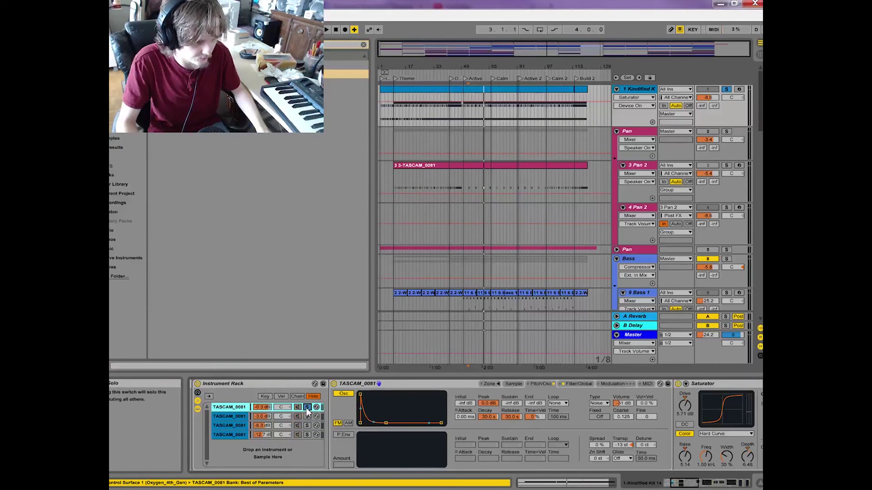
key("space")
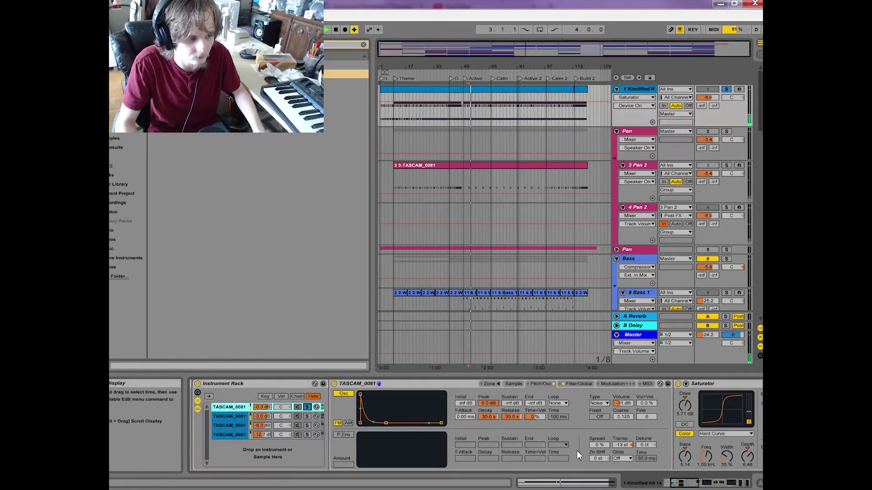
key("space")
left_click_drag(679, 485, 696, 489)
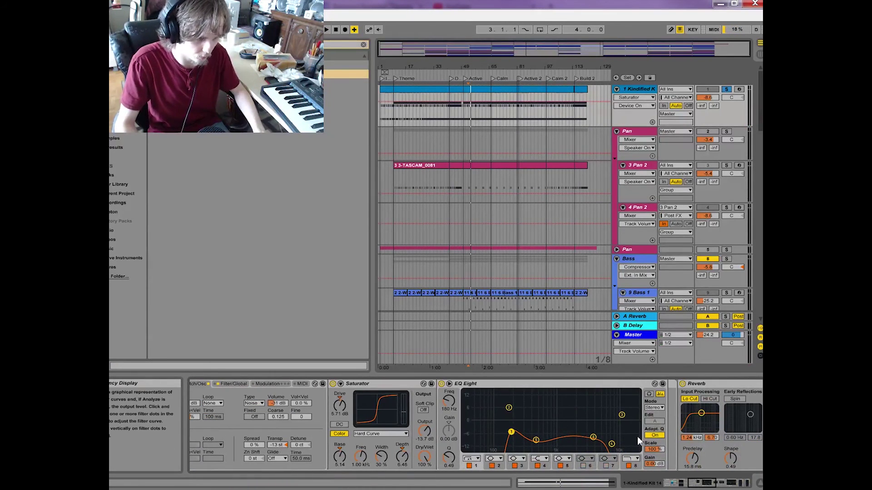
key("space")
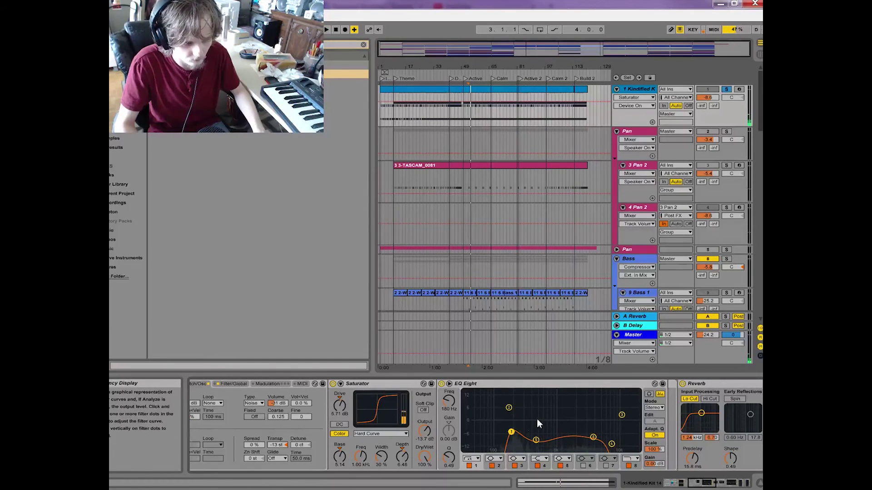
key("space")
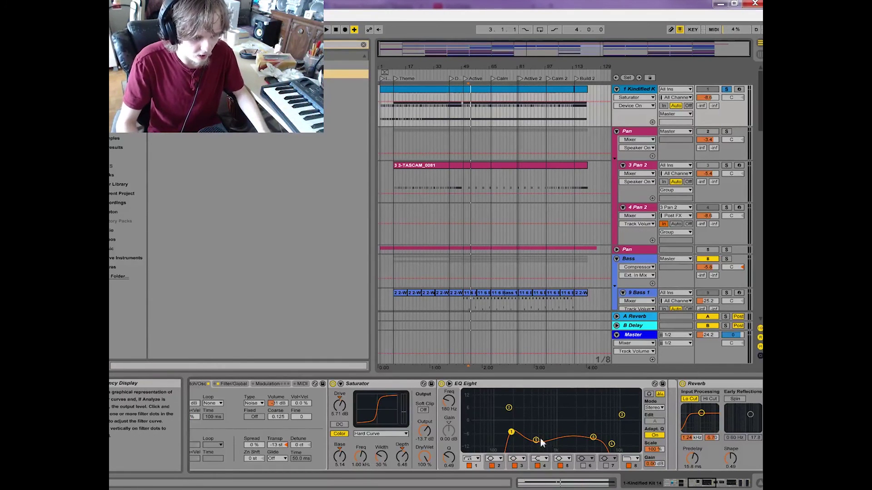
Solo and play the Snare's second TASCAM_0081 chain, bringing its Saturator and EQ Eight into view.
left_click_drag(699, 482, 675, 483)
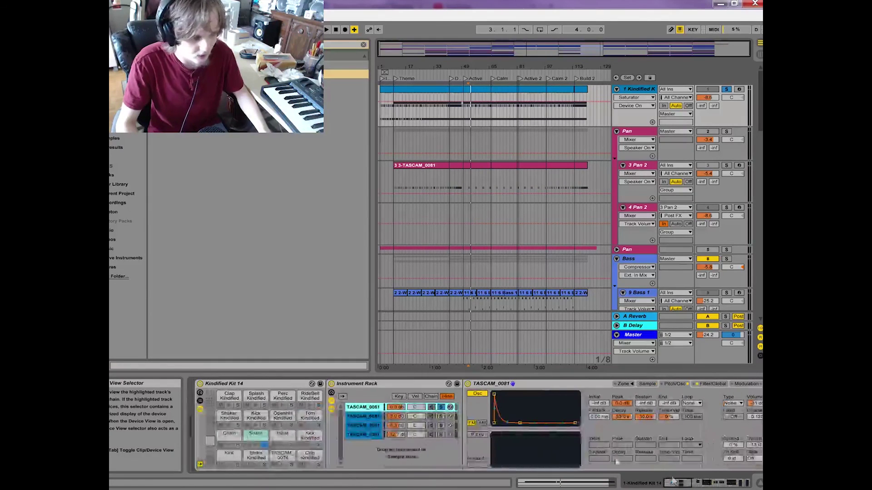
left_click(440, 416)
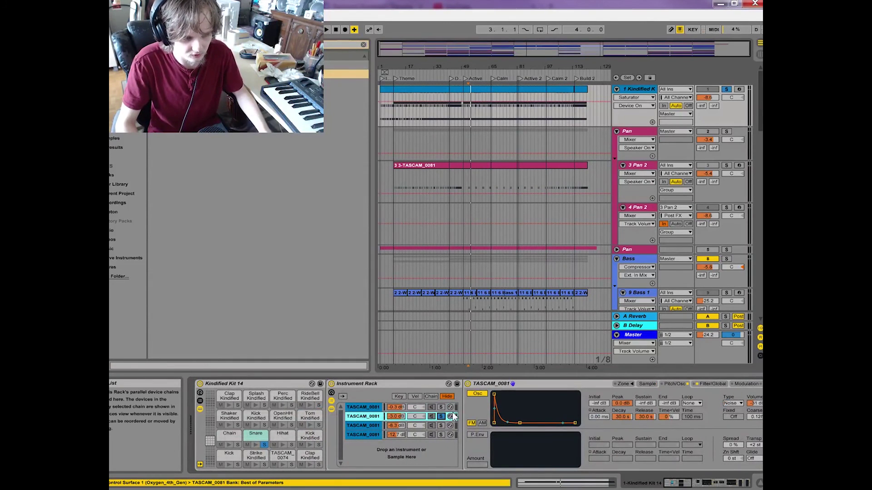
key("space")
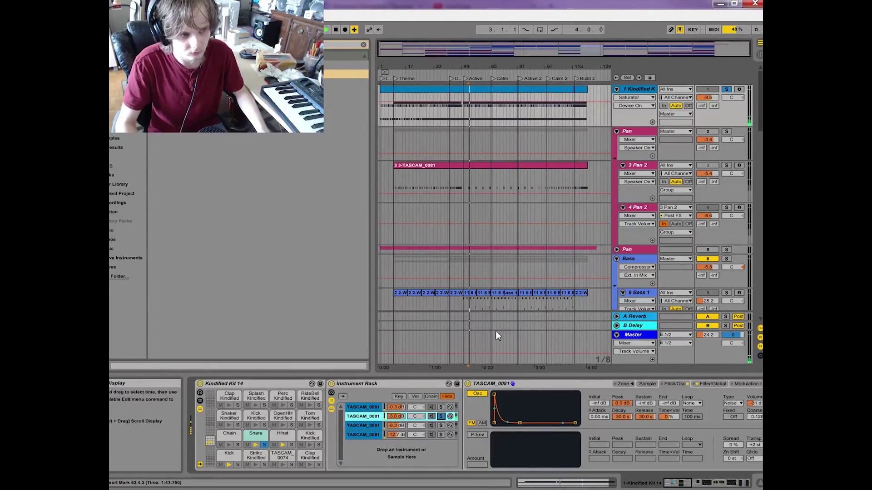
left_click(675, 485)
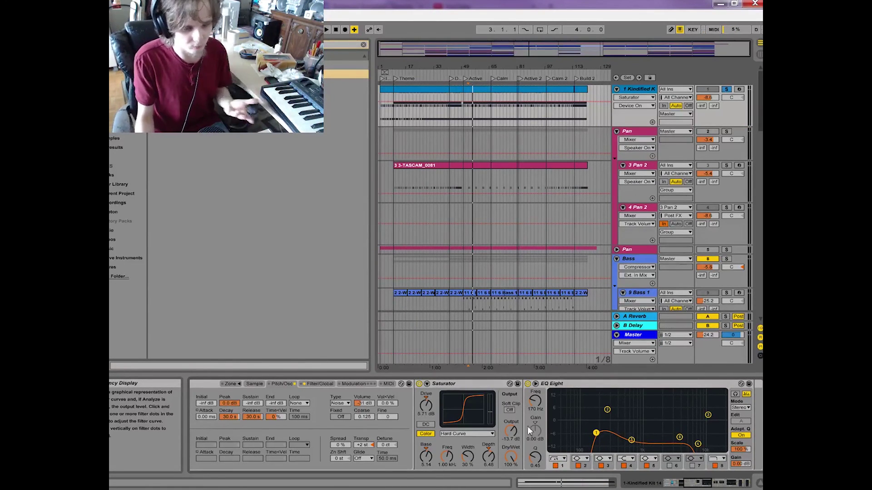
Solo the Snare's first chain alongside the second, play both layers together, and release their solos.
left_click_drag(689, 485, 672, 483)
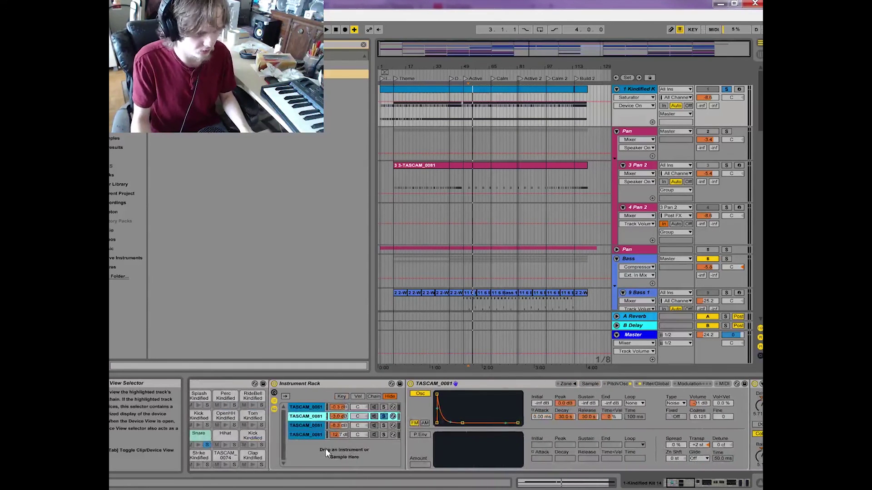
left_click(383, 408)
key("space")
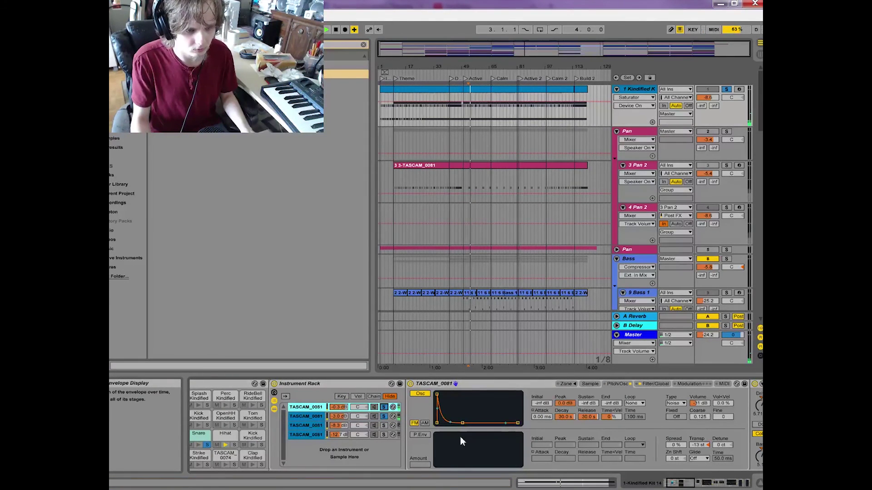
left_click(383, 417)
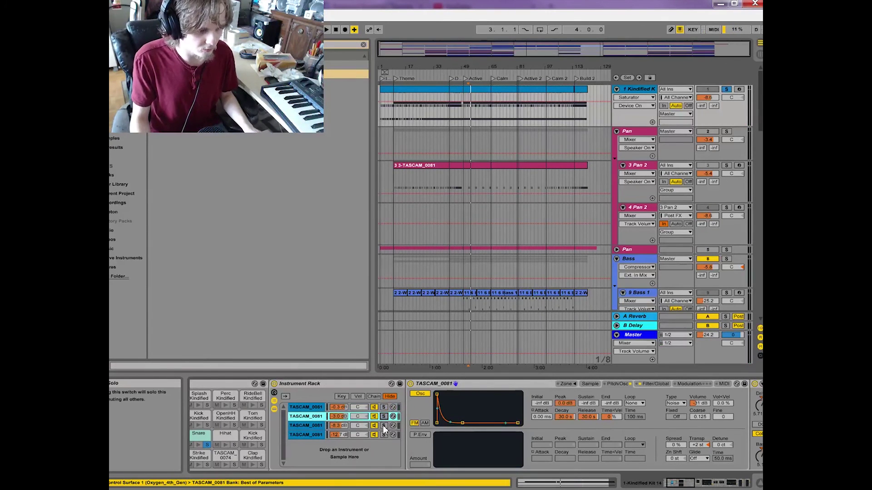
Audition the Snare's third and fourth chains in turn and inspect the fourth chain's sample waveform.
left_click(384, 425)
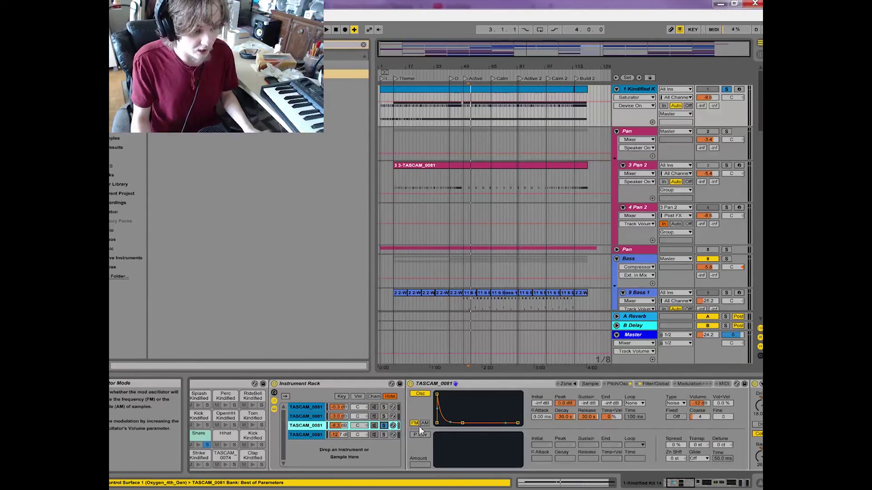
key("space")
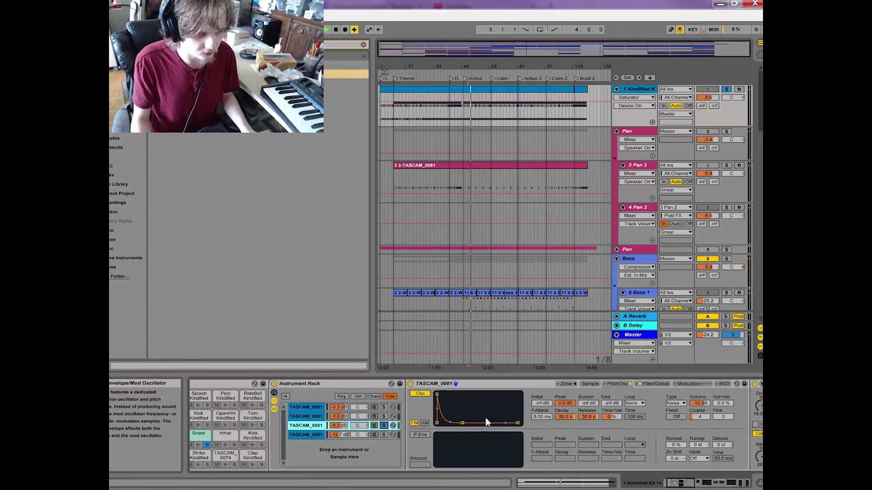
left_click(384, 434)
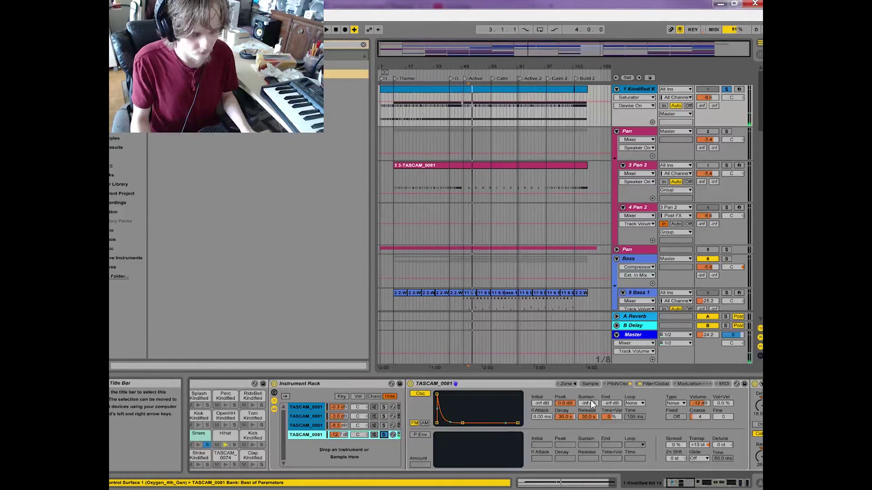
left_click(589, 384)
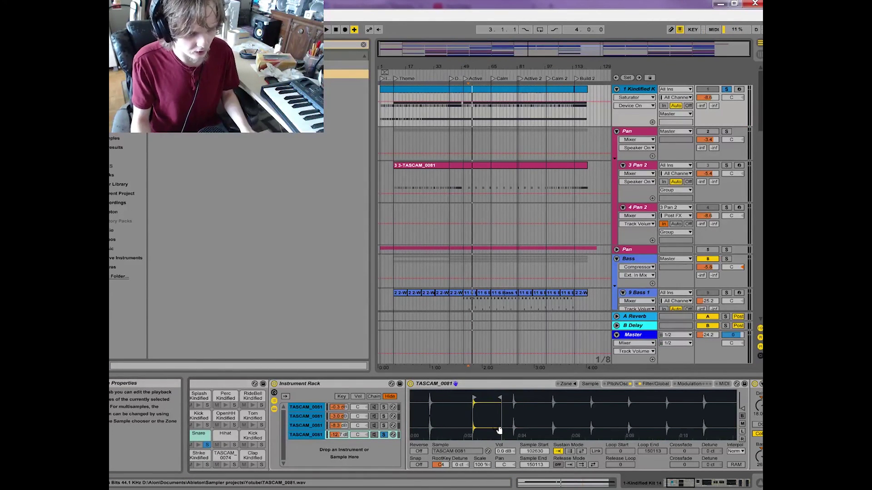
left_click(618, 384)
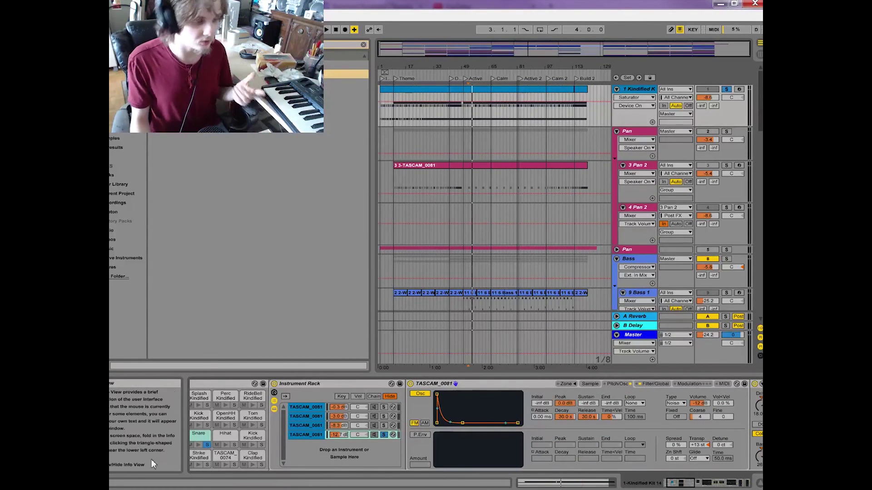
Clear the Snare's chain solos and examine the first chain's oscillator settings, Saturator and EQ Eight.
left_click(308, 408)
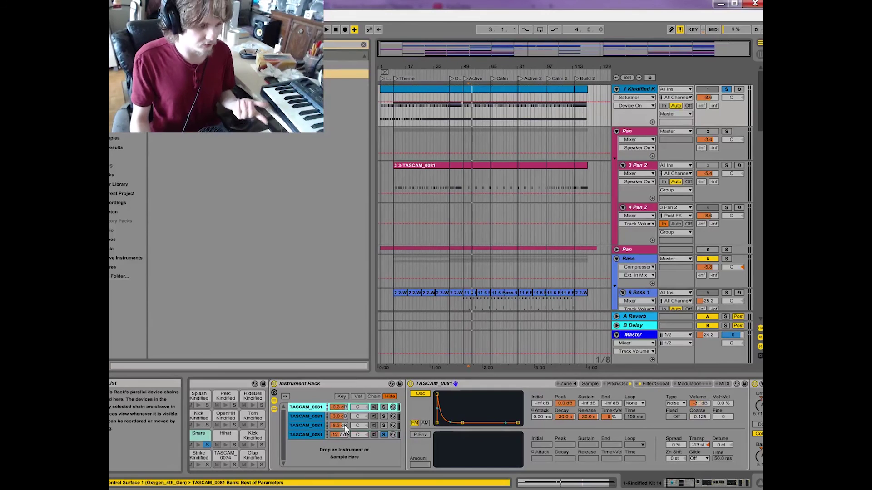
left_click(384, 408)
left_click(383, 407)
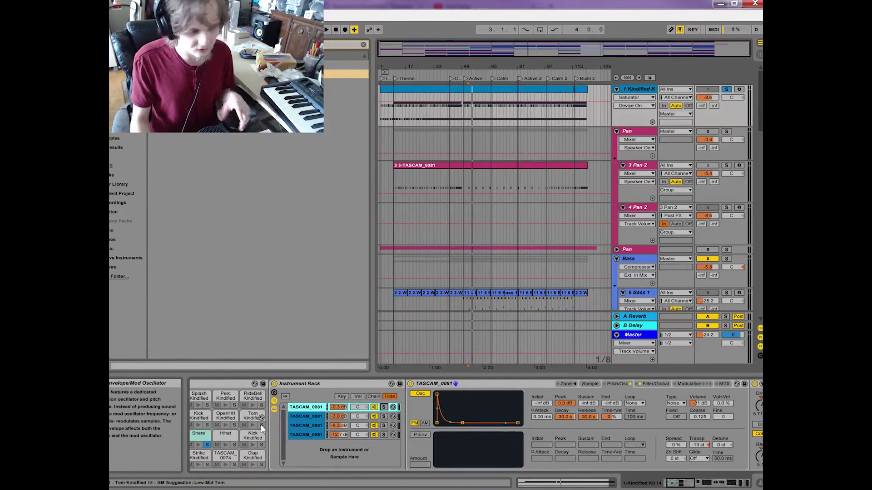
left_click(689, 486)
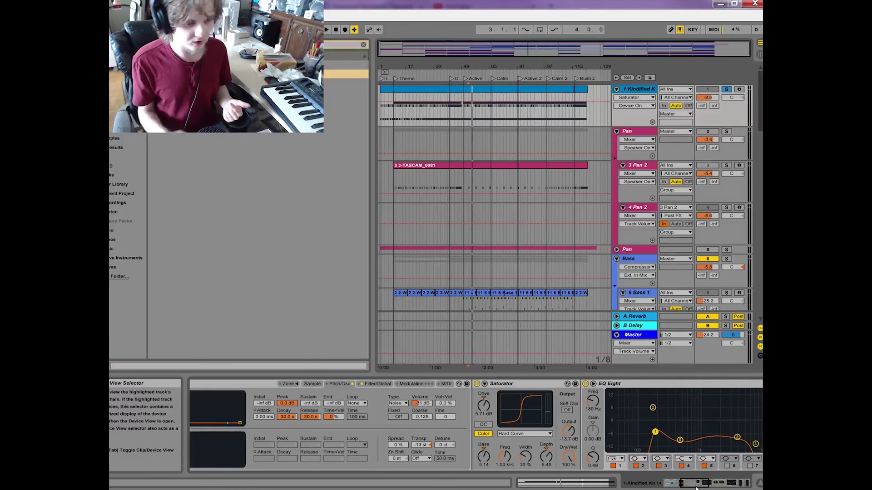
left_click(674, 484)
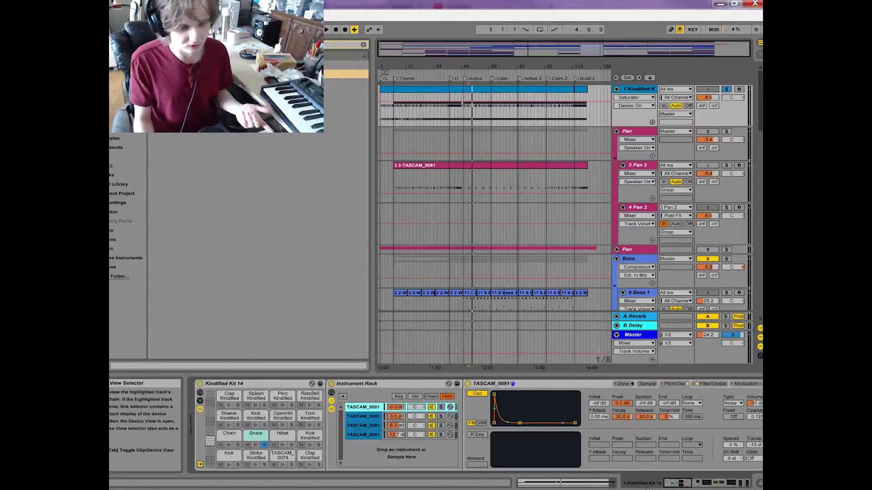
Solo the Snare's fourth TASCAM_0081 chain with its oscillator settings and Saturator in view.
left_click(362, 435)
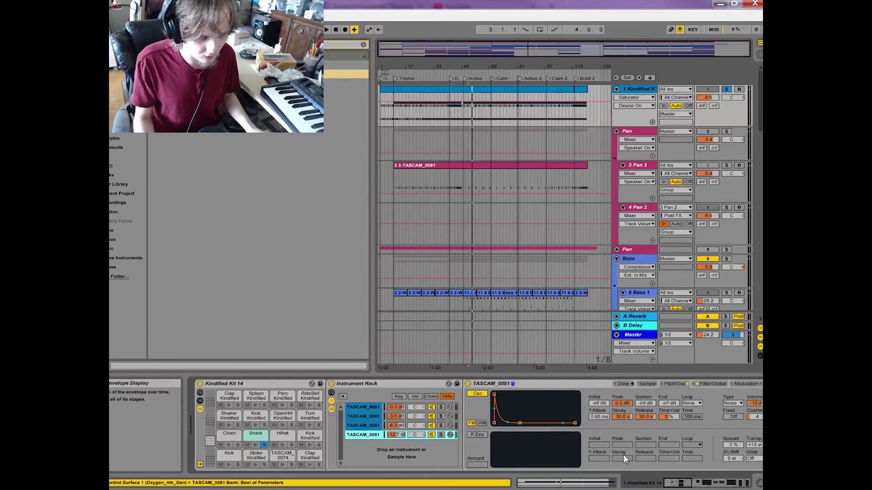
scroll(603, 436, "right", 5)
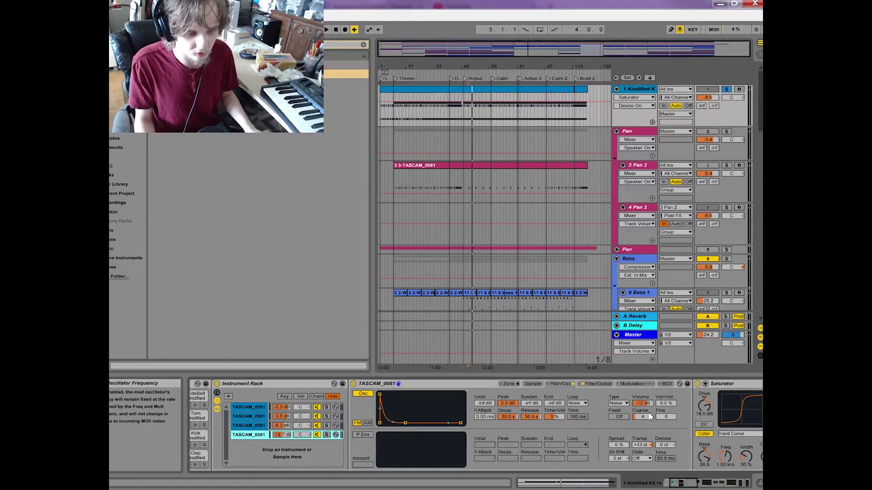
left_click(326, 434)
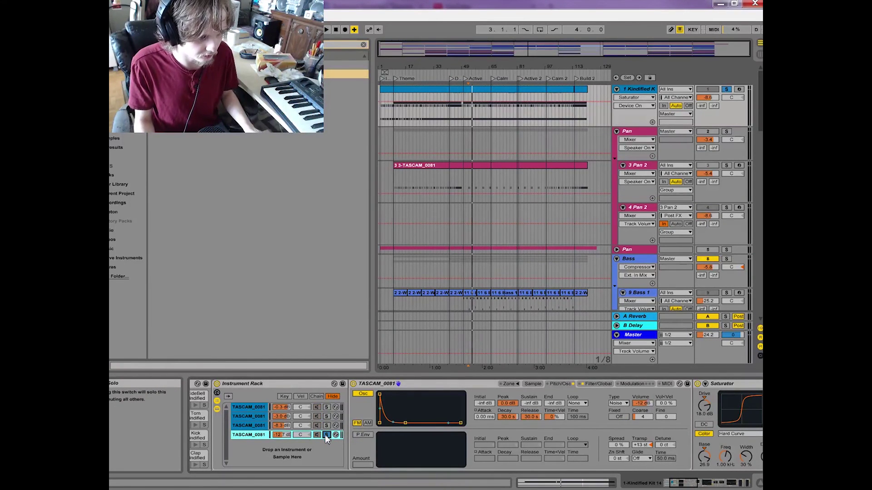
Play the Snare's fourth TASCAM_0081 chain with its oscillator switched off and again with it switched back on.
left_click(361, 393)
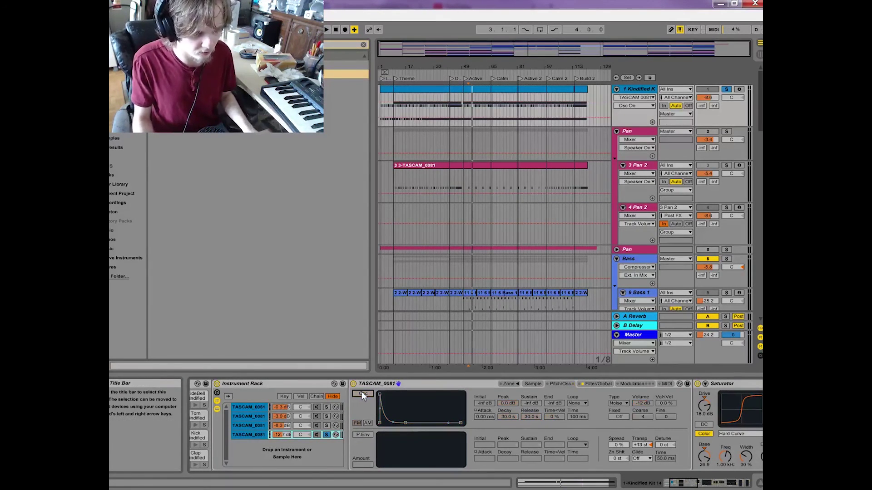
key("space")
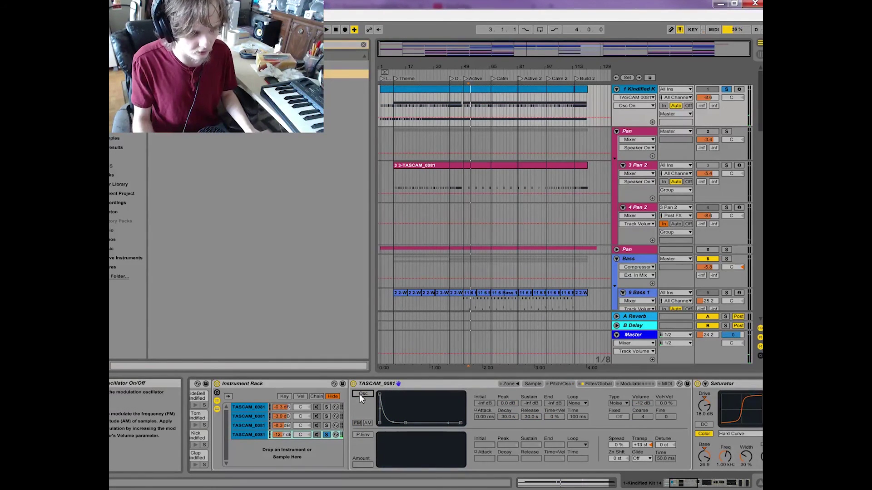
left_click(359, 394)
key("space")
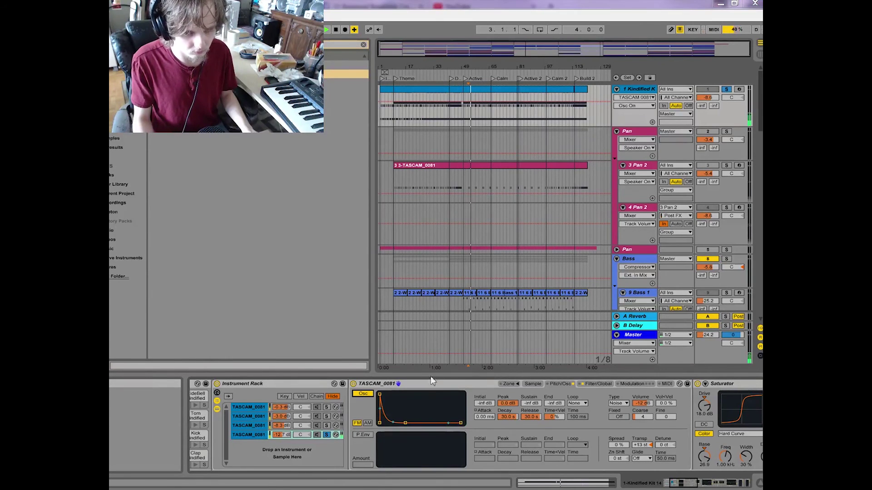
key("space")
Return to the Kindified Kit 14 track, view the Snare's fourth chain's Saturator and EQ Eight, and release that chain's solo.
left_click(470, 238)
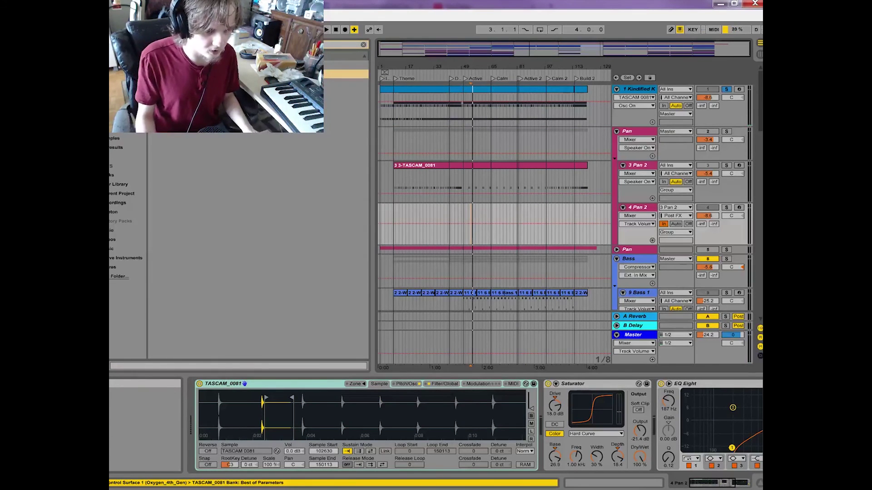
left_click(637, 92)
left_click_drag(677, 482, 695, 483)
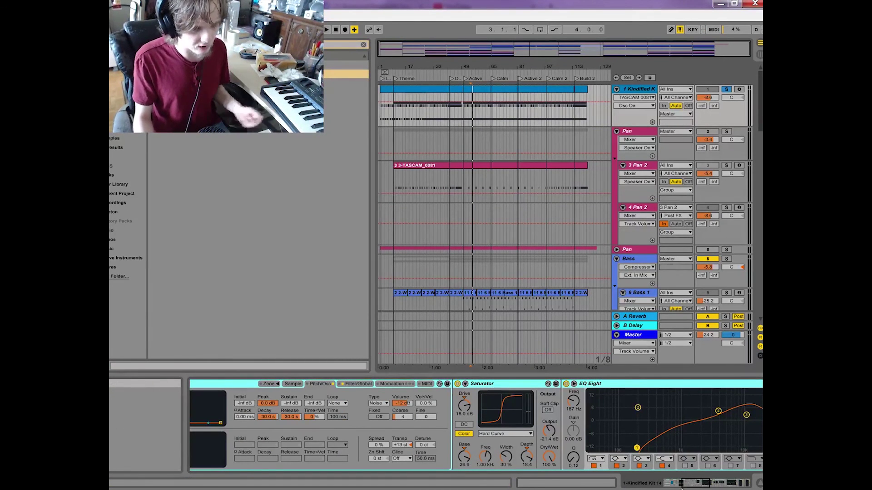
left_click_drag(685, 484, 639, 476)
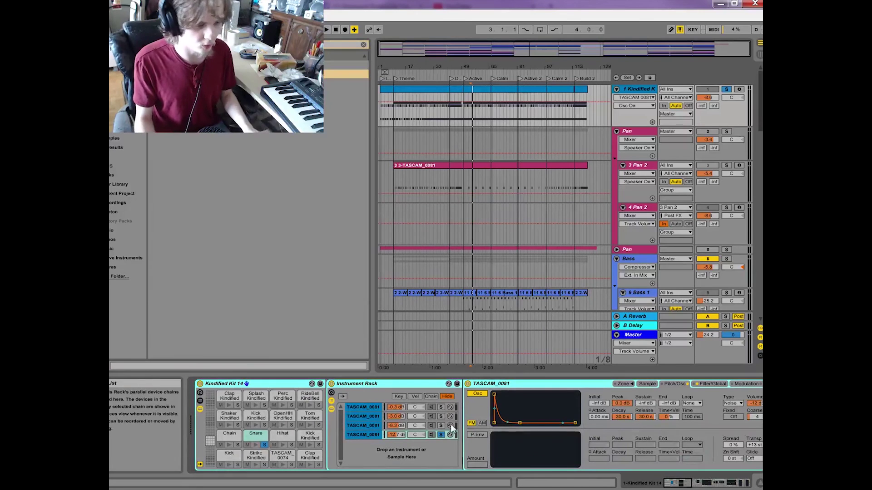
left_click(441, 435)
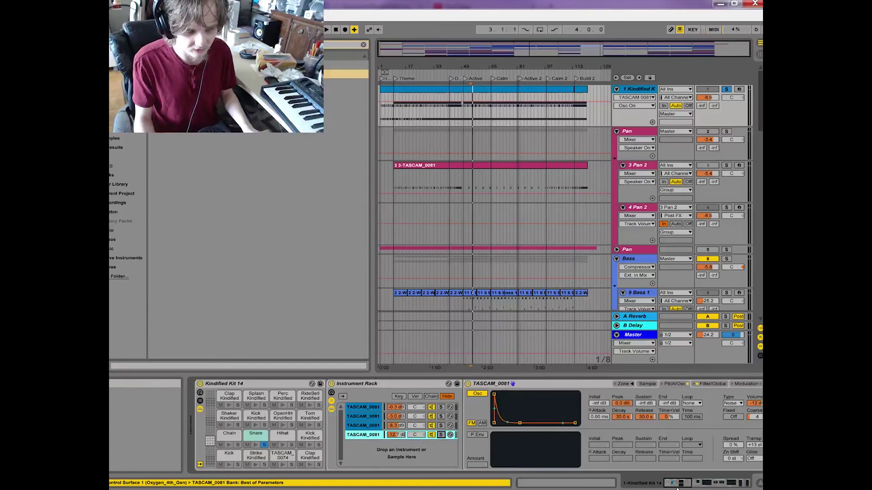
Release the Snare pad's solo, and solo and play the Hihat pad in the drum rack.
left_click_drag(677, 488, 622, 485)
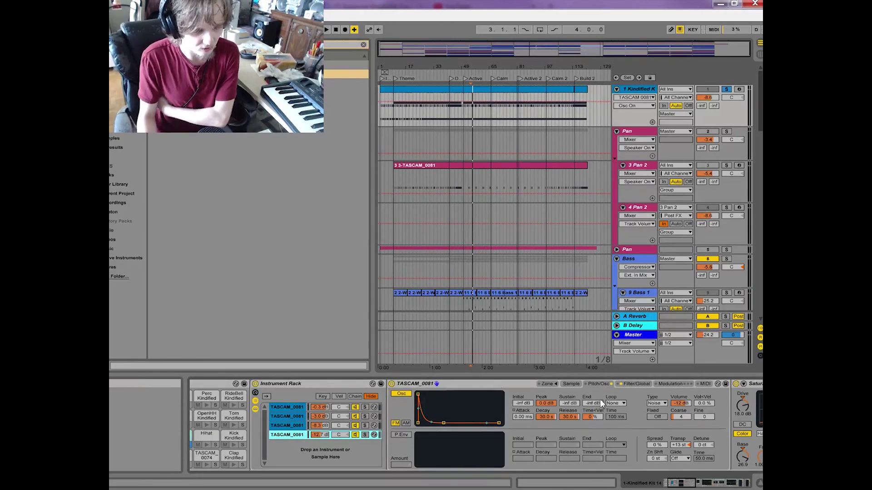
left_click_drag(678, 484, 672, 487)
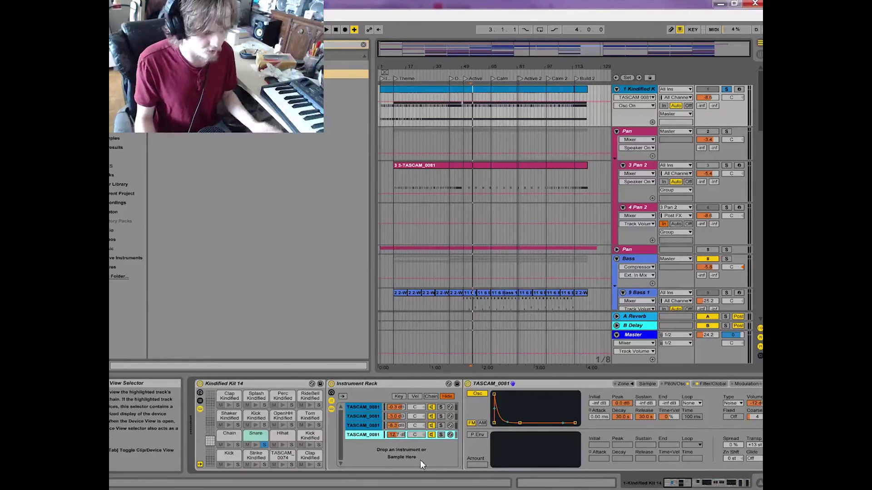
left_click(260, 434)
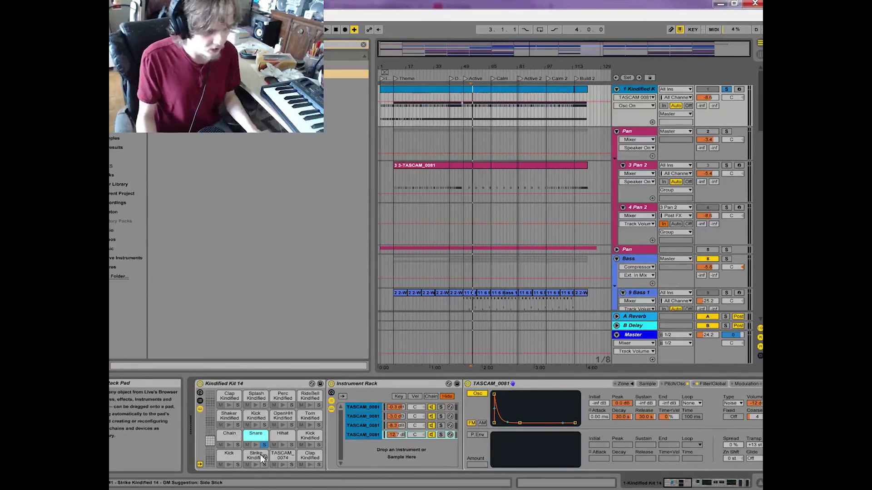
left_click(281, 434)
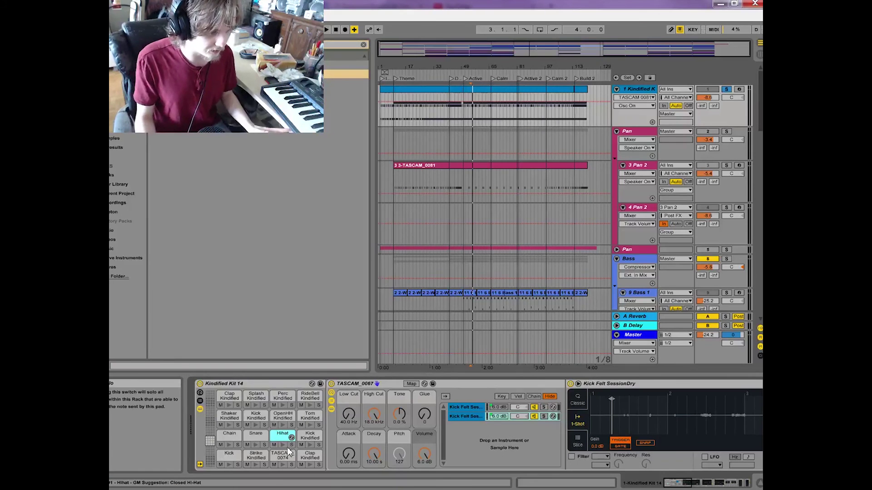
left_click(291, 445)
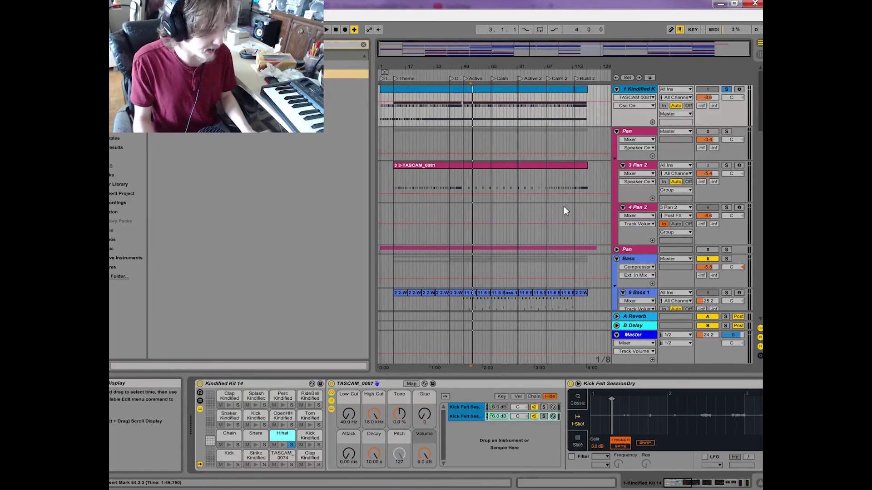
key("space")
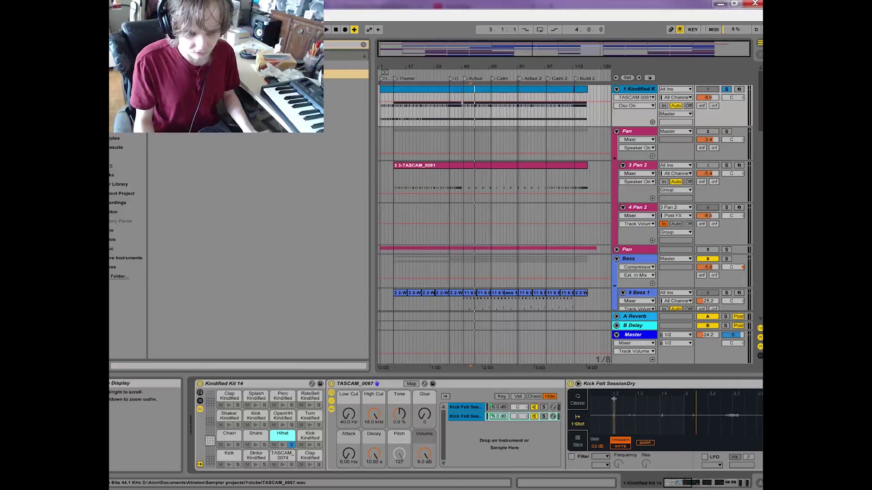
Examine the trimmed region and playback settings of the Hihat's second Kick Felt SessionDry sample up close.
left_click_drag(636, 413, 636, 454)
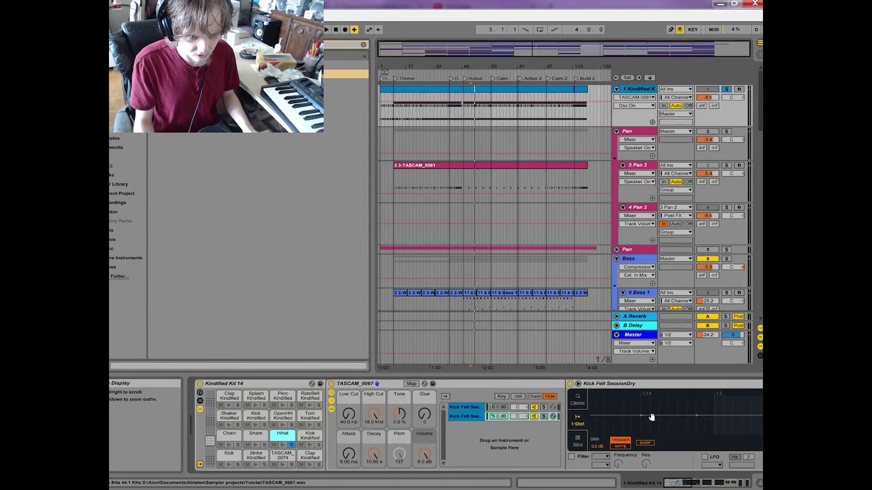
left_click_drag(651, 417, 755, 420)
left_click_drag(694, 422, 606, 447)
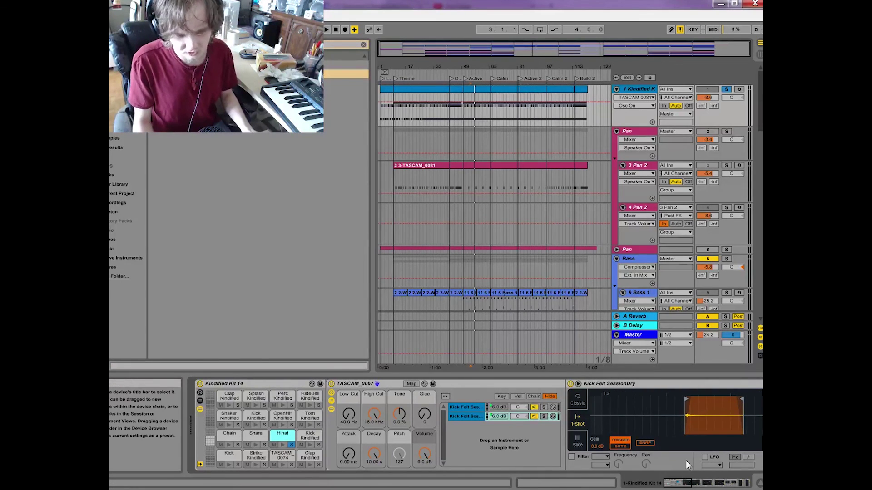
left_click_drag(675, 482, 684, 482)
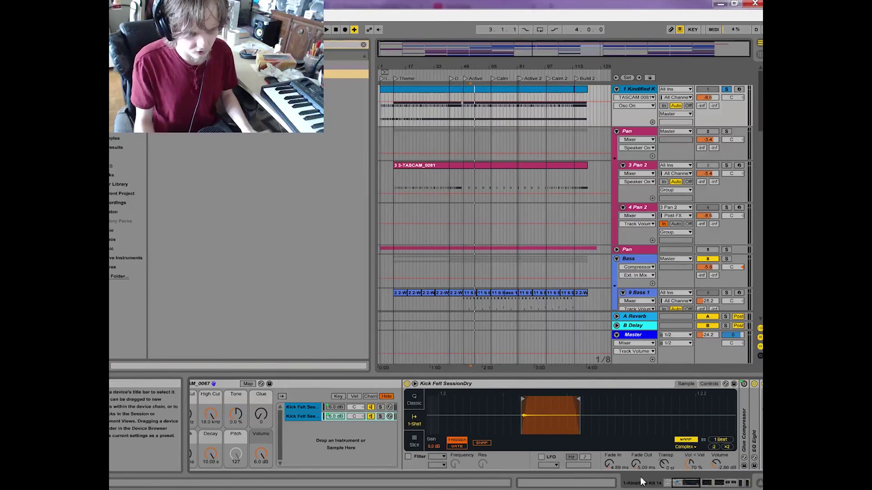
Audition the Hihat's two Kick Felt chains one at a time, and play the full kit with no pad soloed.
left_click(381, 407)
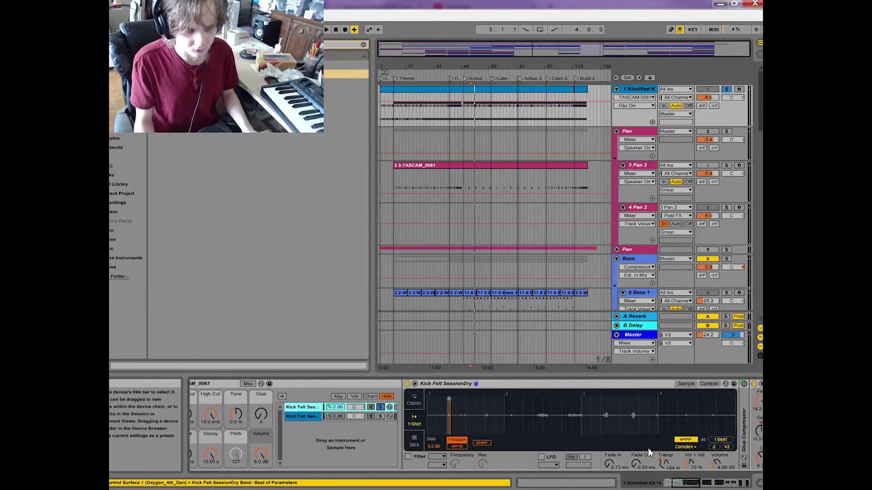
key("space")
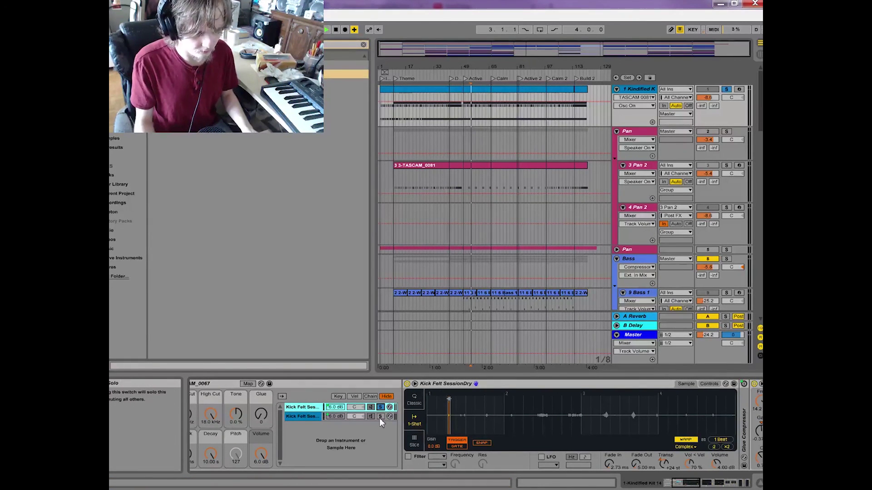
left_click(380, 417)
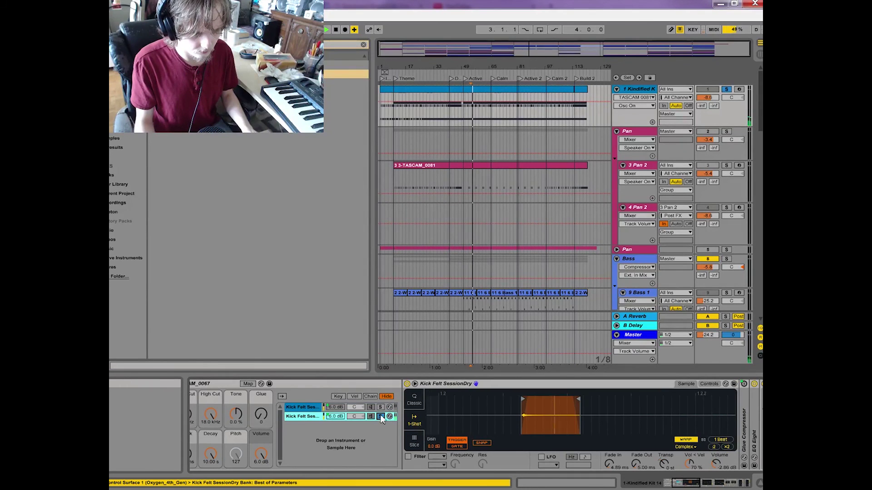
left_click(381, 417)
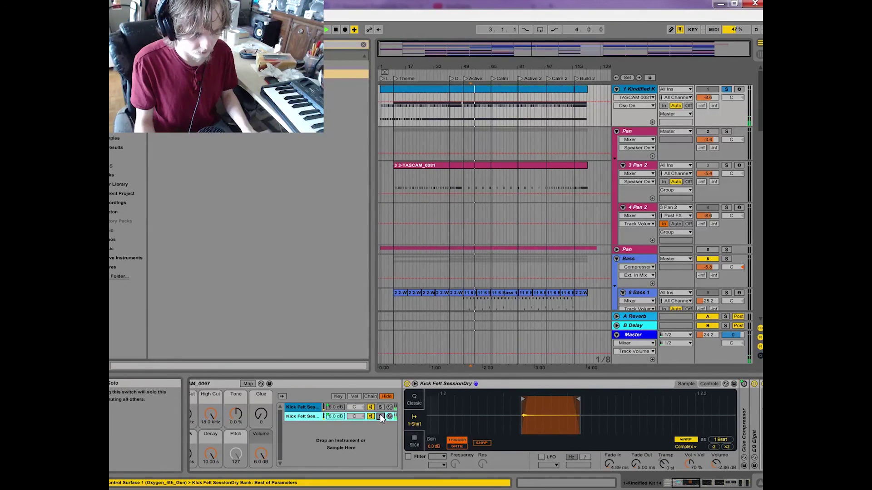
mouse_move(689, 483)
left_mouse_down()
mouse_move(734, 483)
mouse_move(678, 487)
left_mouse_up()
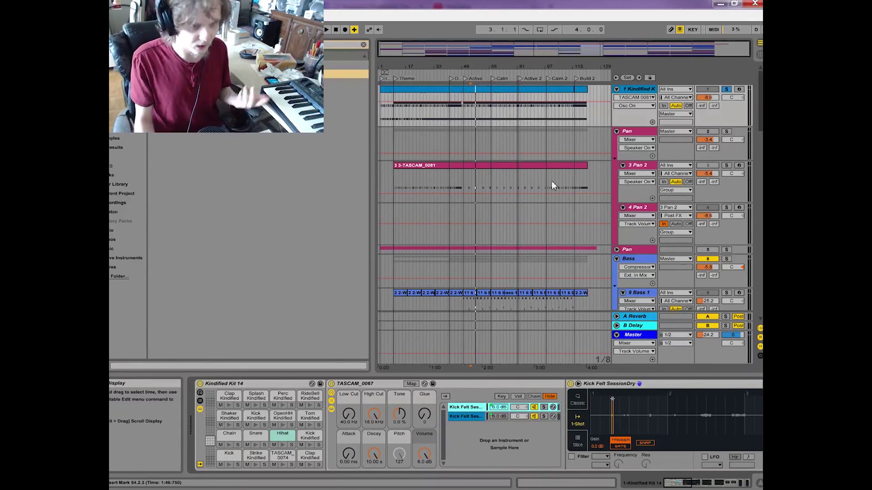
key("space")
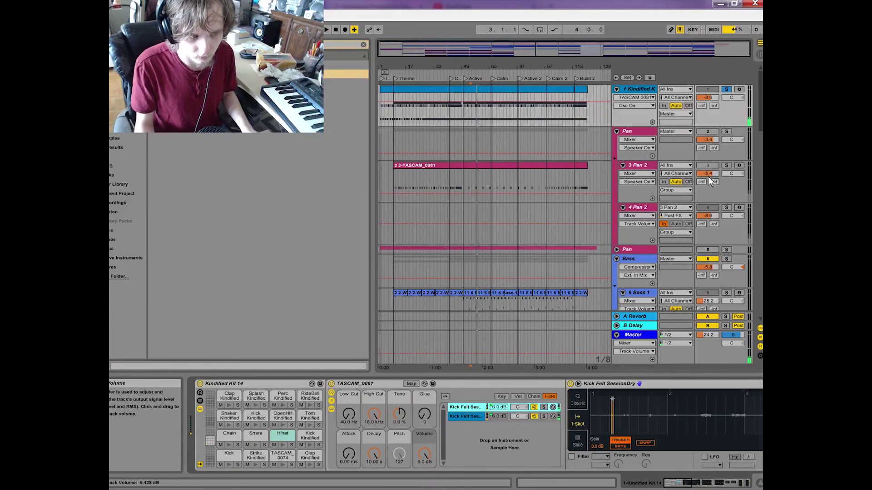
Solo the Bass group and play its layers together with its EQ Eight and sidechained Compressor in view.
scroll(687, 191, "down", 5)
scroll(683, 196, "down", 7)
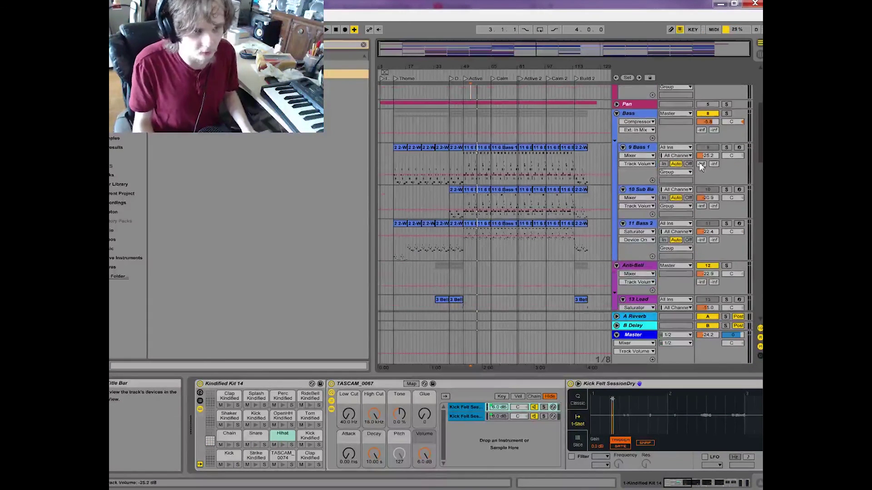
left_click(726, 114)
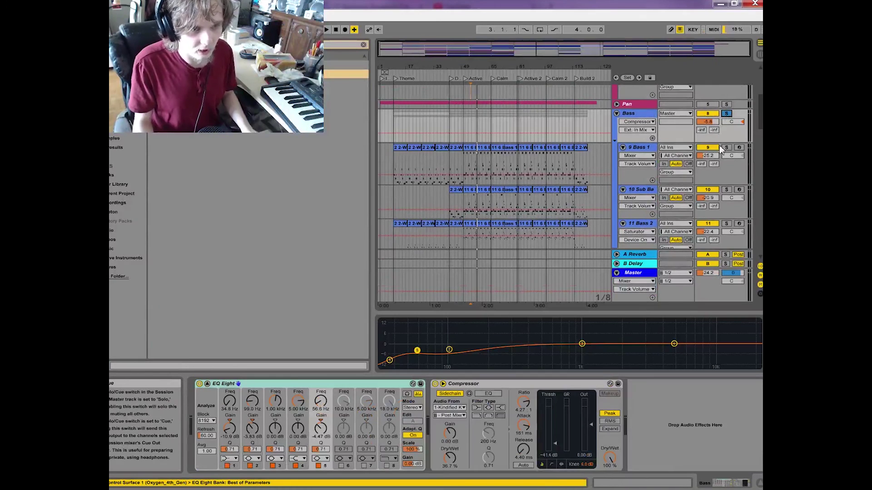
scroll(634, 191, "down", 1)
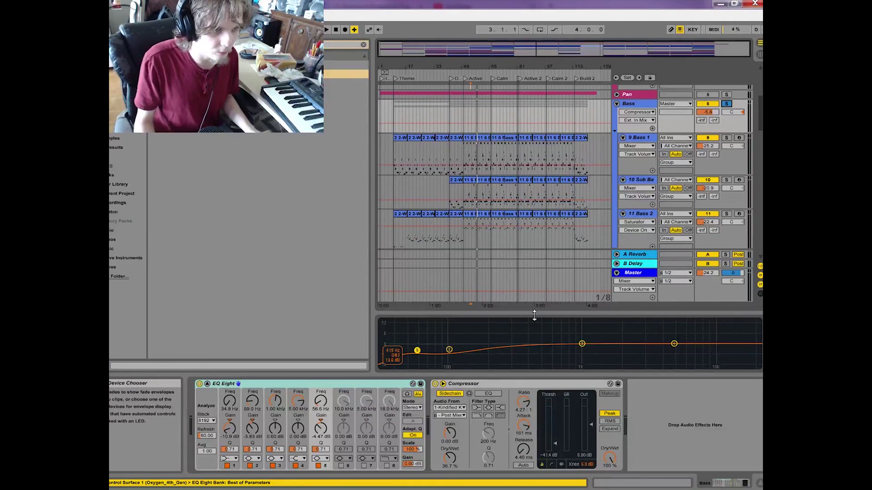
key("space")
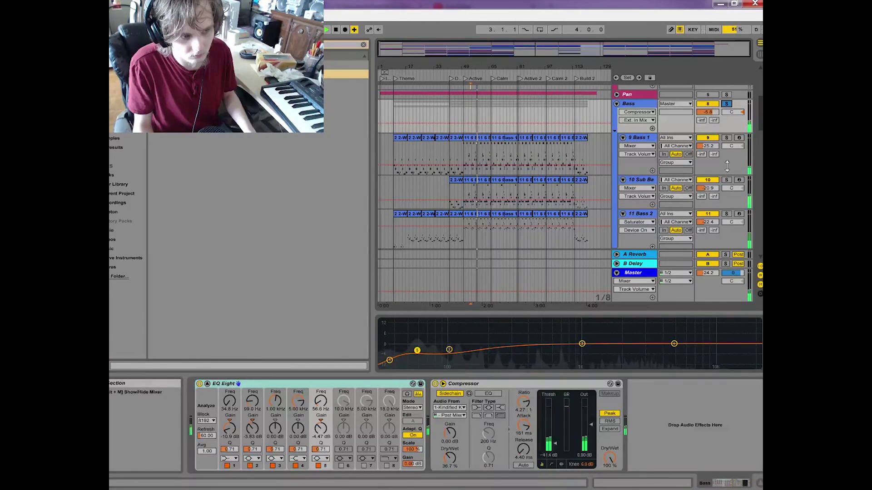
key("space")
Examine the Bass 1 track's TASCAM_0069 sampler, covering its filter and pitch settings and the selected region of its waveform.
left_click(720, 160)
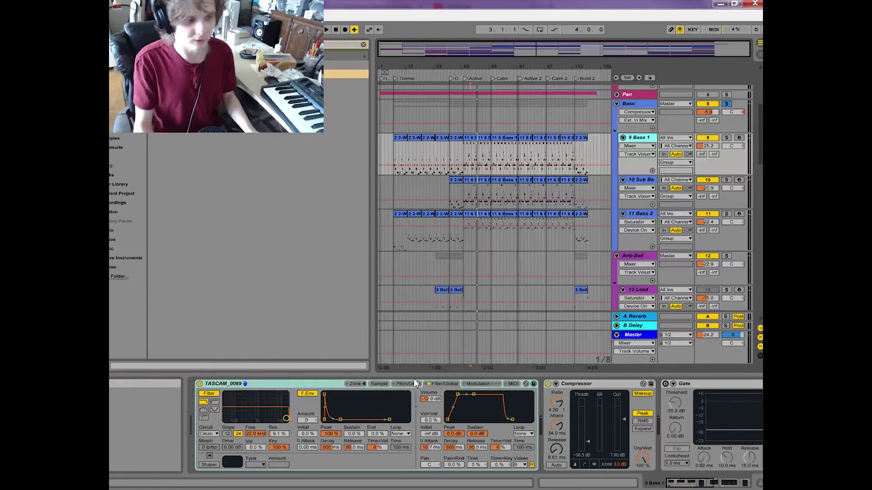
left_click(406, 384)
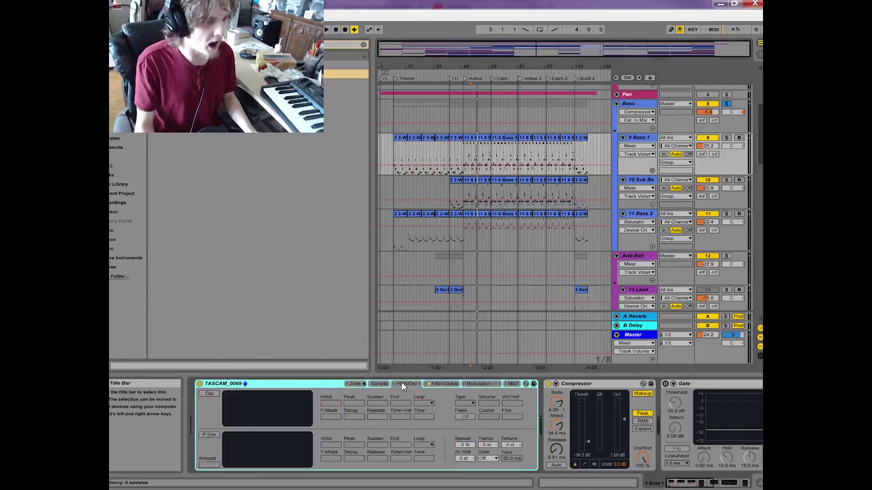
left_click(429, 387)
left_click(378, 384)
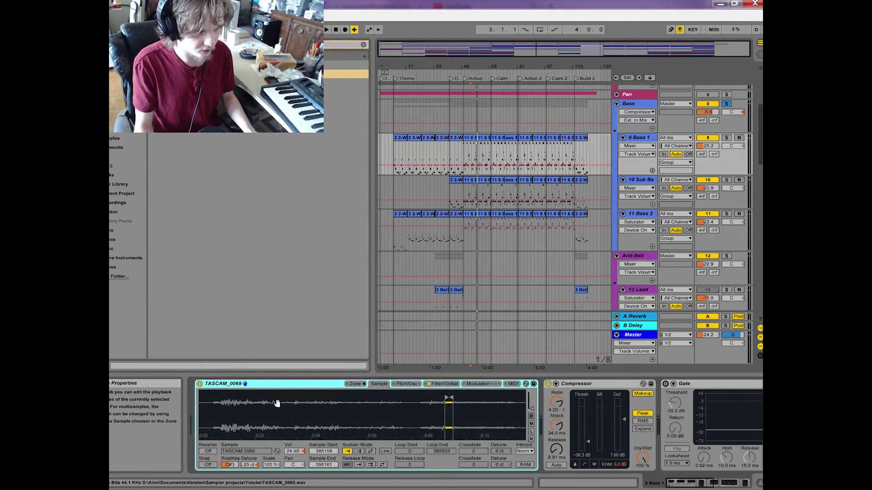
left_click_drag(463, 412, 258, 433)
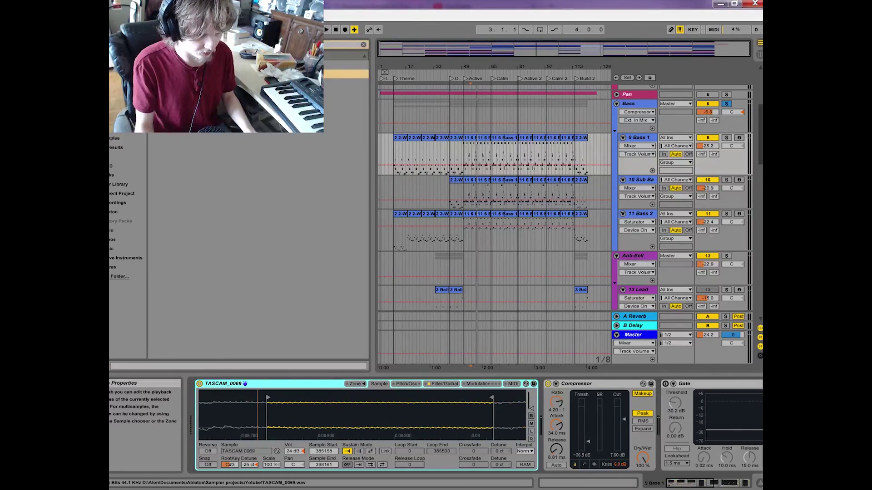
left_click_drag(371, 422, 350, 414)
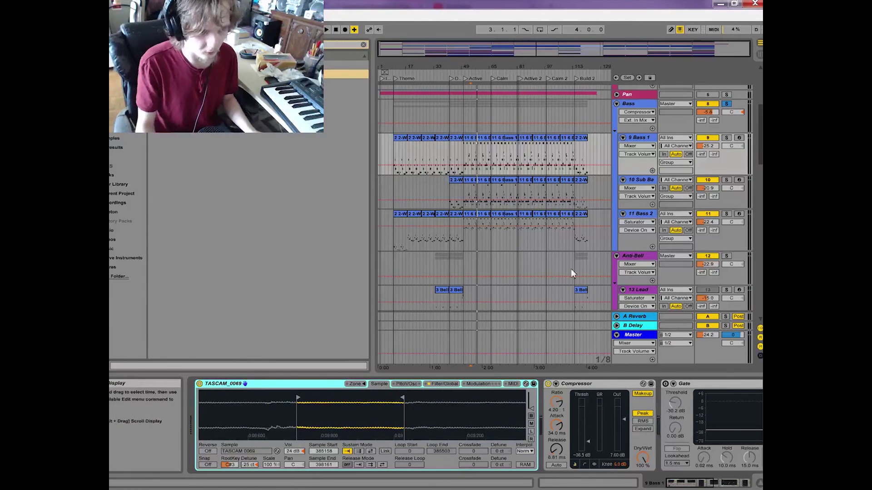
Solo the Sub Bass track in place of the Bass group and play it with its sample waveform in view.
left_click(725, 138)
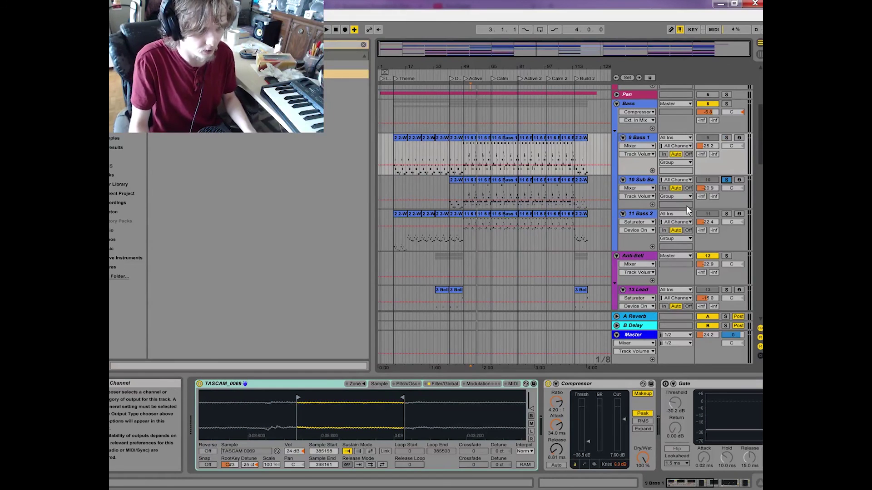
left_click(730, 204)
key("space")
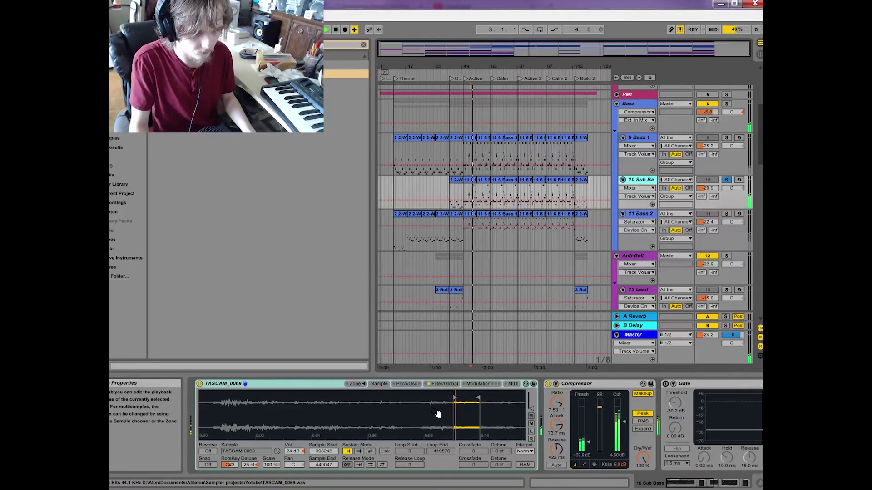
key("space")
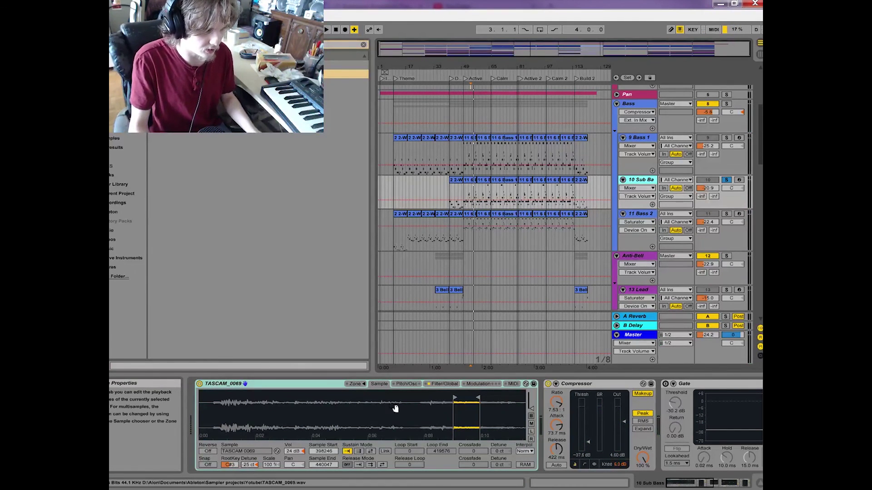
Inspect the pitch, oscillator and filter settings of the Sub Bass track's TASCAM_0069 sampler.
left_click(411, 384)
left_click(432, 385)
left_click(406, 385)
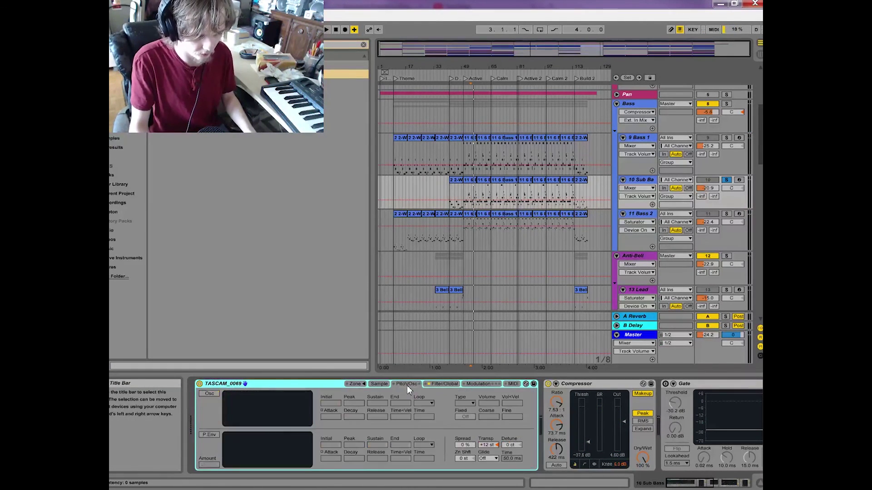
Examine the Sub Bass track's sample region, filter envelopes and effects chain, and play the track with its EQ Eight in view.
left_click(380, 384)
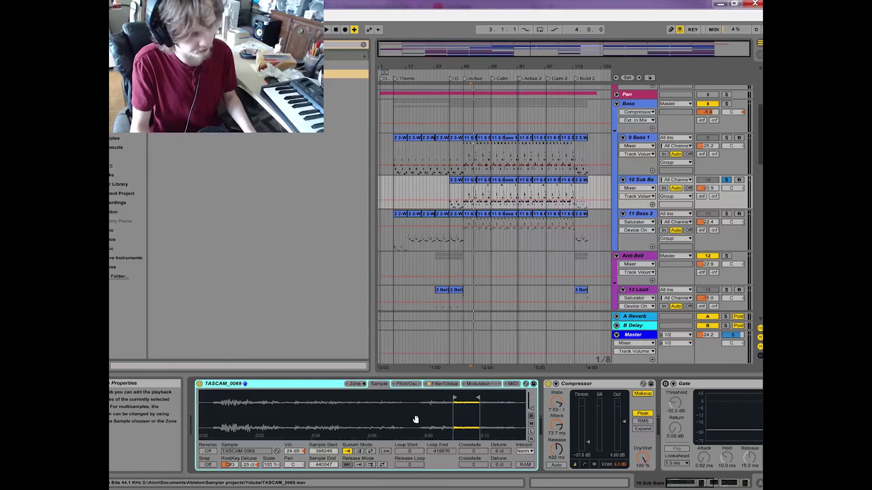
left_click(437, 385)
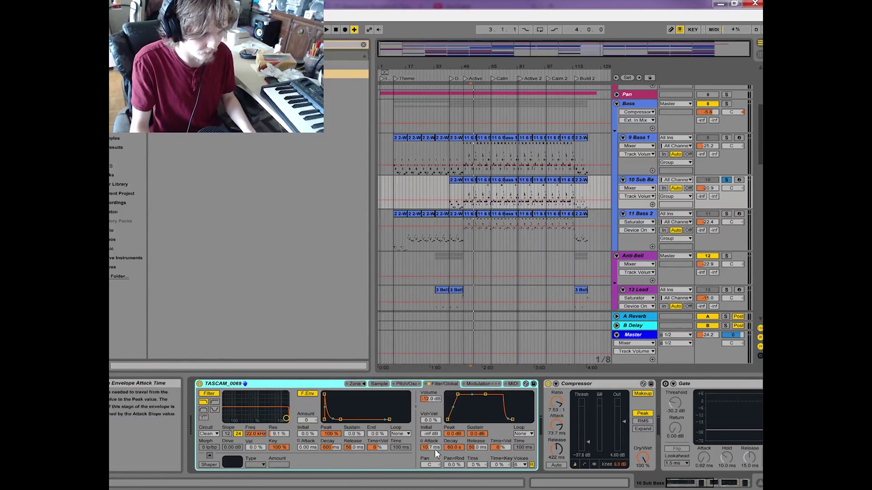
left_click_drag(677, 485, 679, 485)
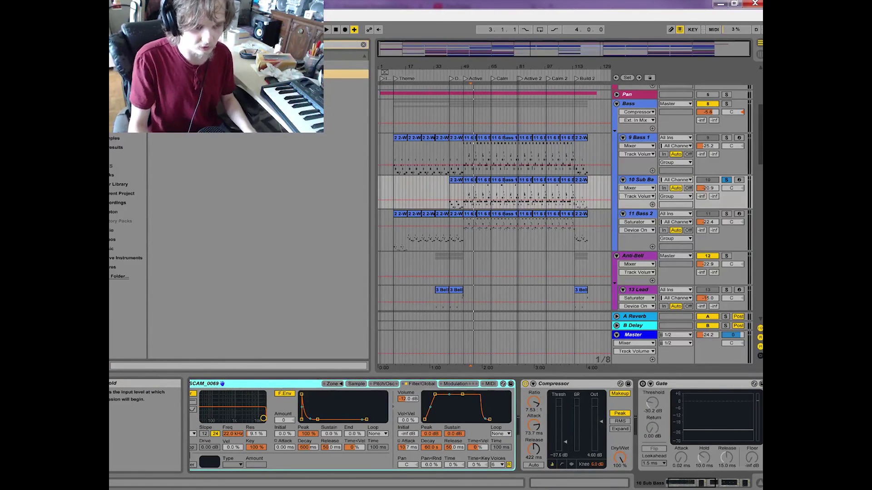
left_click_drag(687, 484, 719, 488)
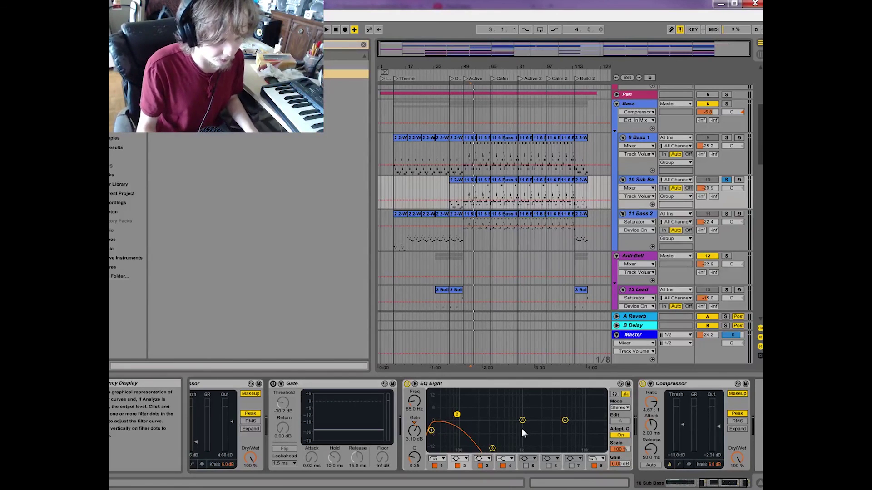
key("space")
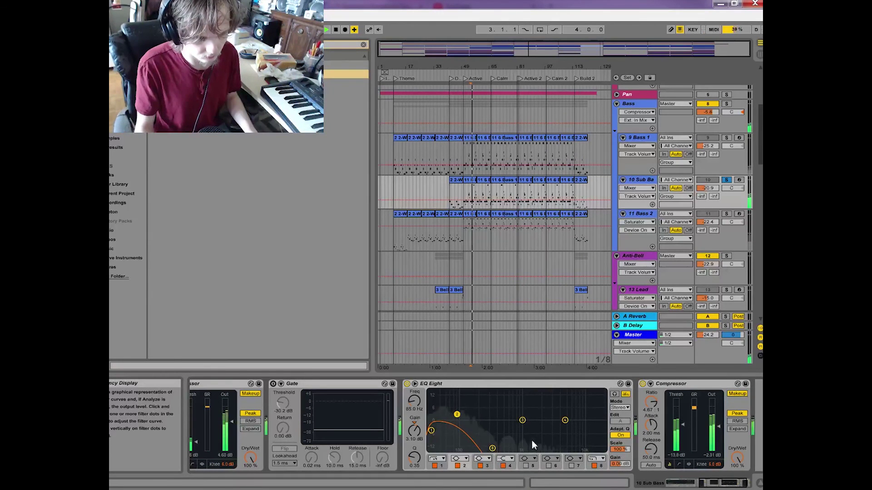
key("space")
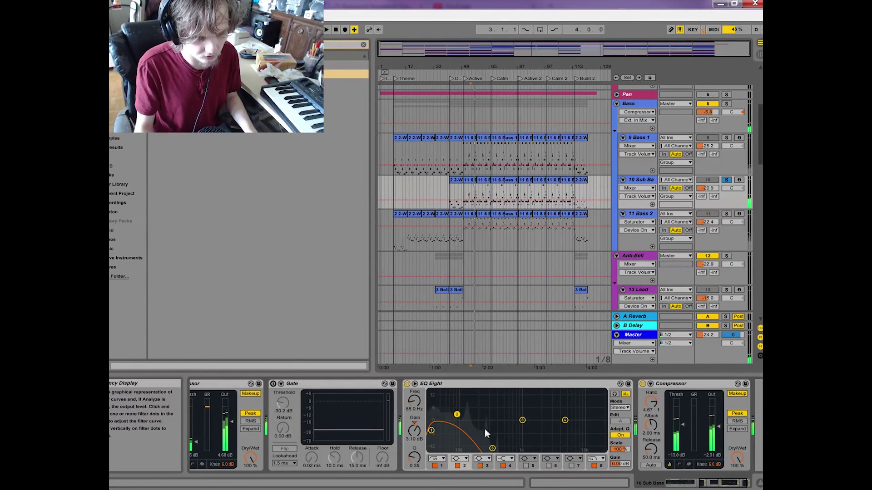
left_click_drag(716, 487, 663, 488)
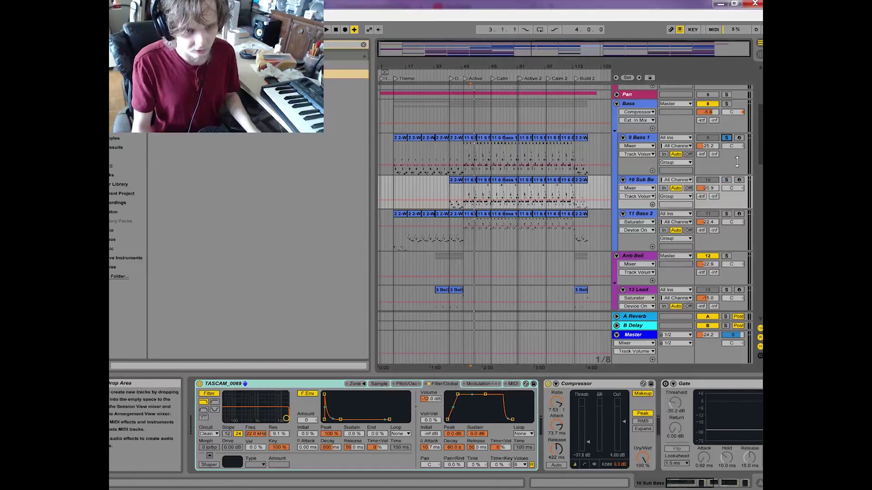
Solo the Bass 1 track and play it with its Compressor, Gate and EQ Eight in view.
left_click(726, 137)
left_click_drag(681, 483, 702, 484)
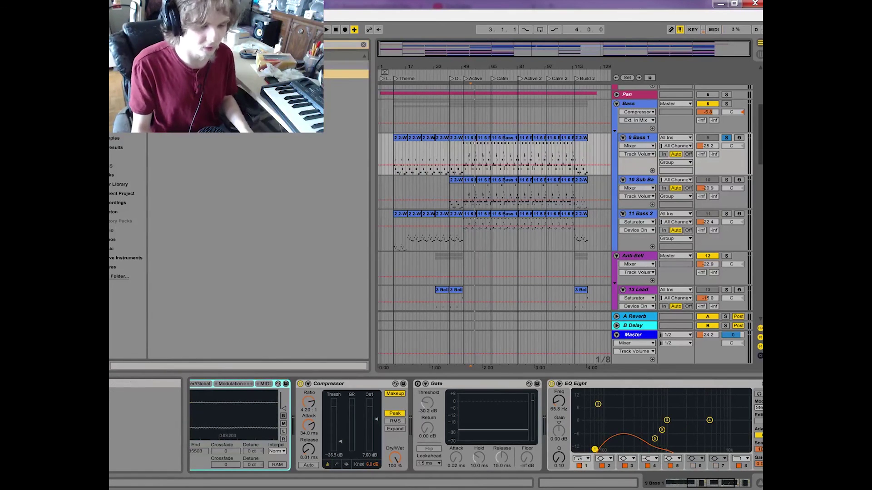
key("space")
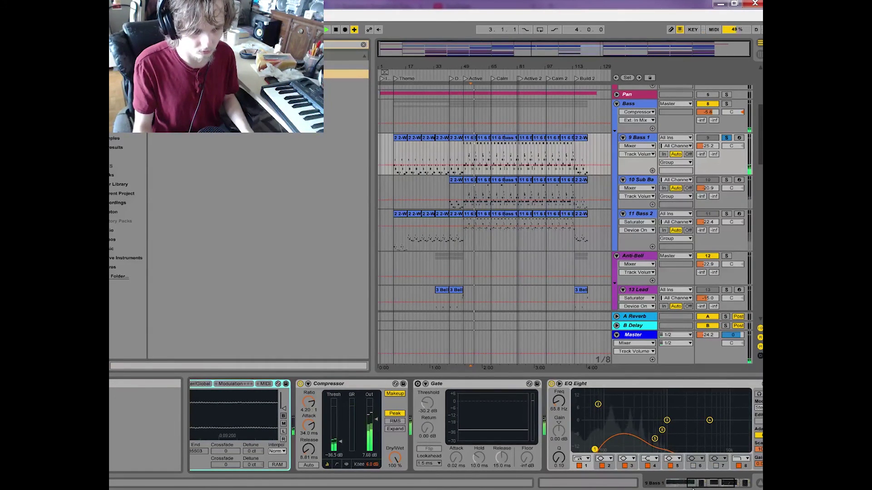
key("space")
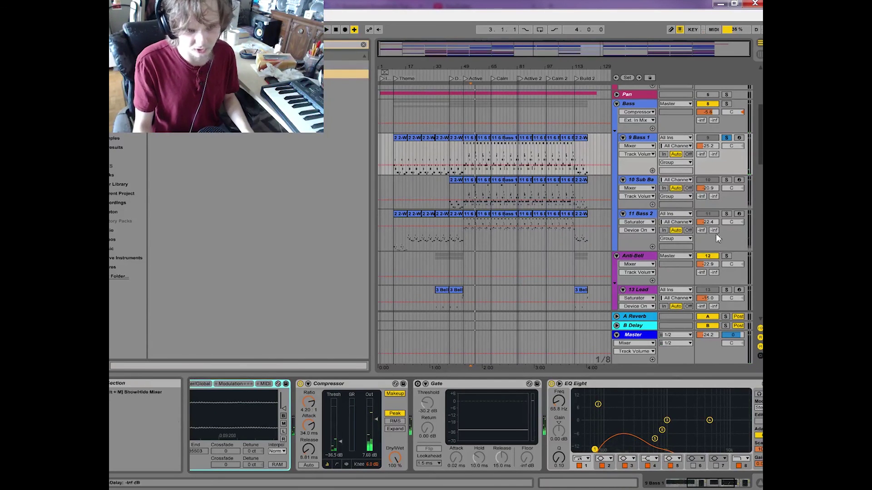
Solo the Bass 2 track and examine its TASCAM_0069 sampler, covering the selected waveform region, the filter and envelope settings.
left_click(728, 241)
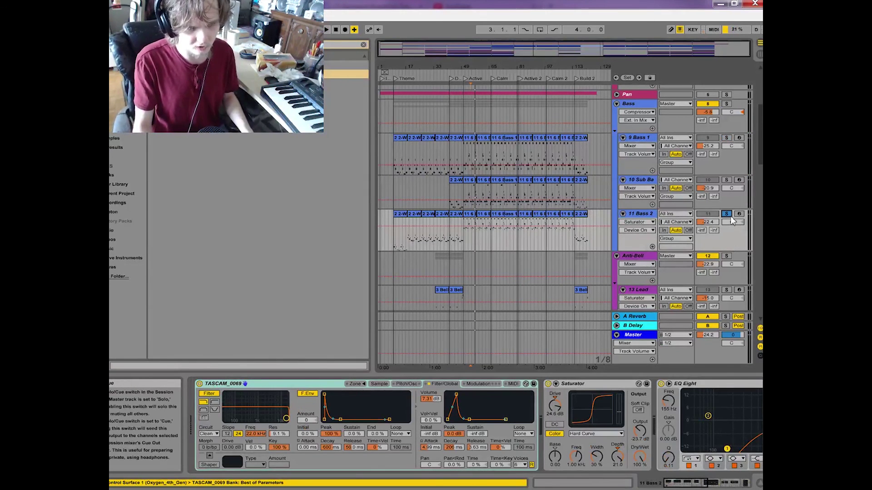
left_click(380, 384)
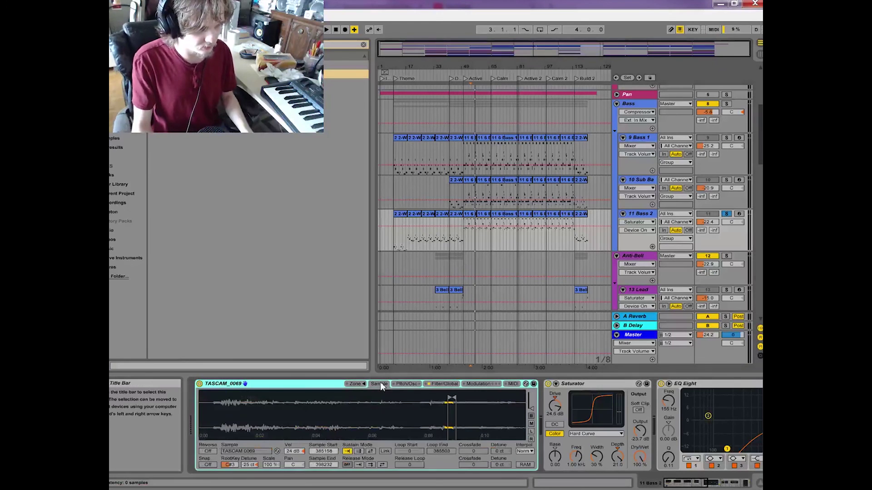
left_click_drag(456, 415, 456, 437)
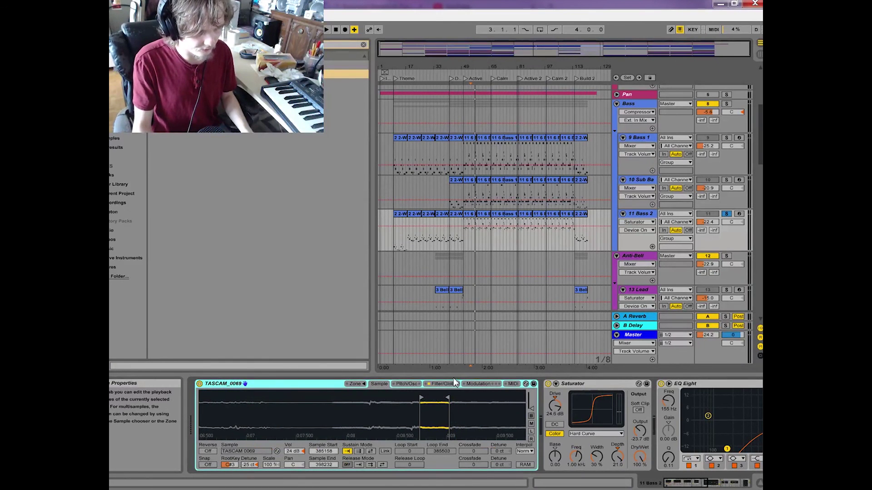
left_click(445, 384)
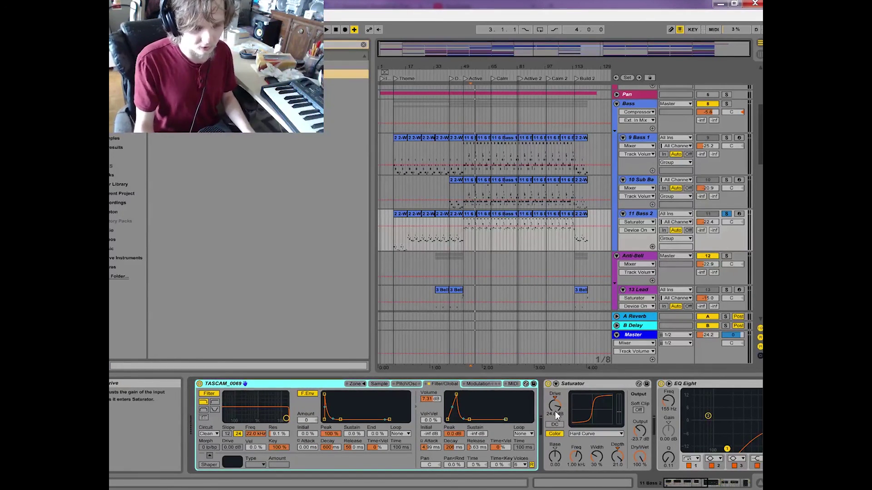
left_click_drag(695, 483, 675, 486)
Play the Bass 2 track with its Saturator on, bypass the effect for comparison, and turn it back on during playback.
key("space")
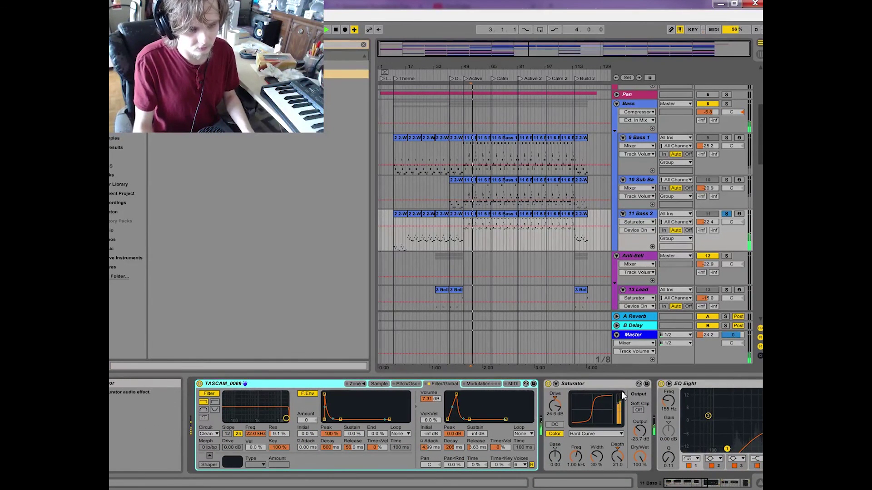
left_click(548, 385)
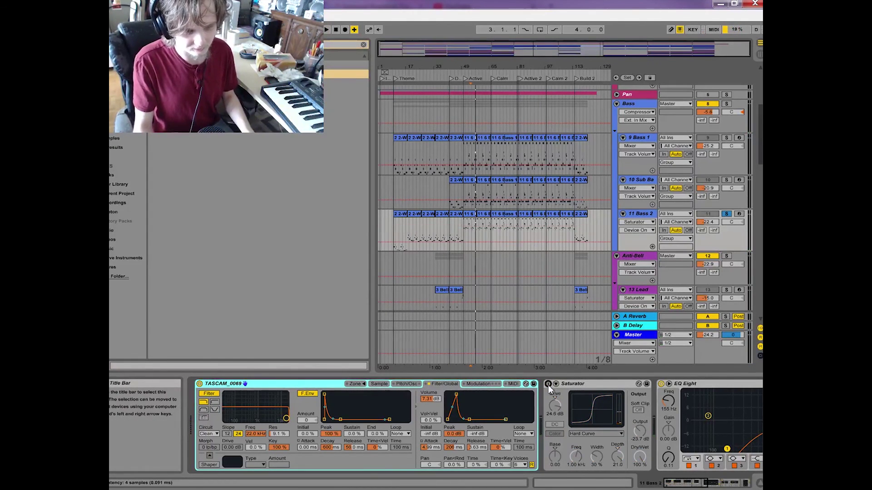
key("space")
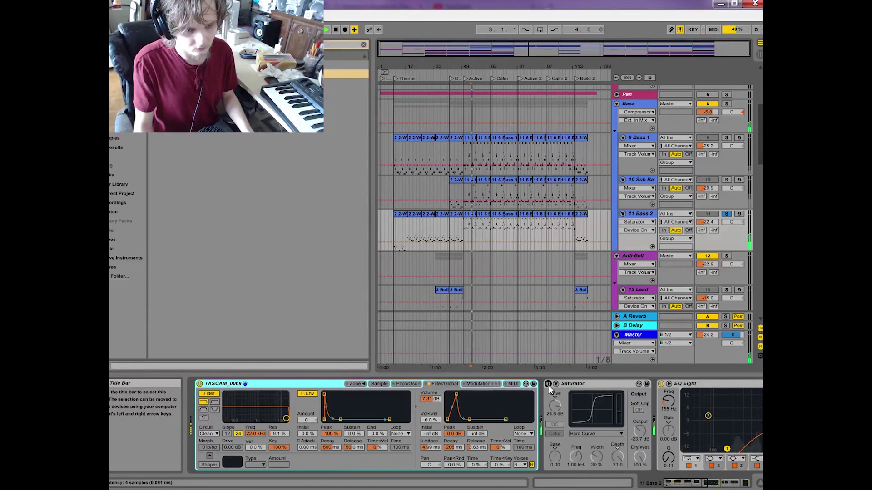
left_click(548, 384)
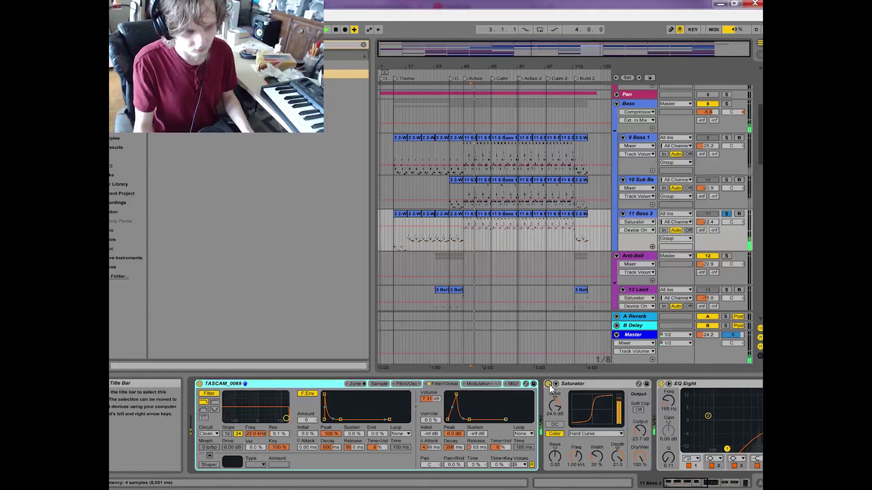
Look over the Anti-Bell, Bell and Lead groups below the bass tracks and show the upper Bells track's devices.
scroll(590, 285, "down", 2)
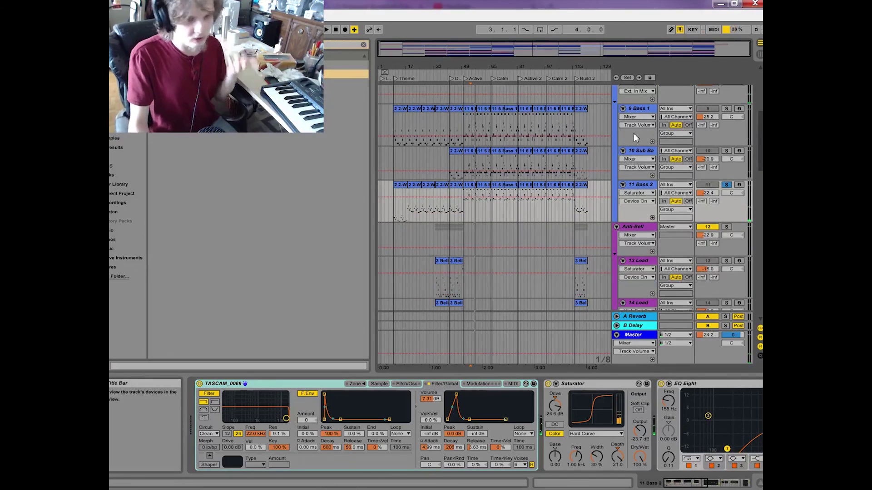
scroll(436, 145, "down", 3)
scroll(465, 254, "down", 2)
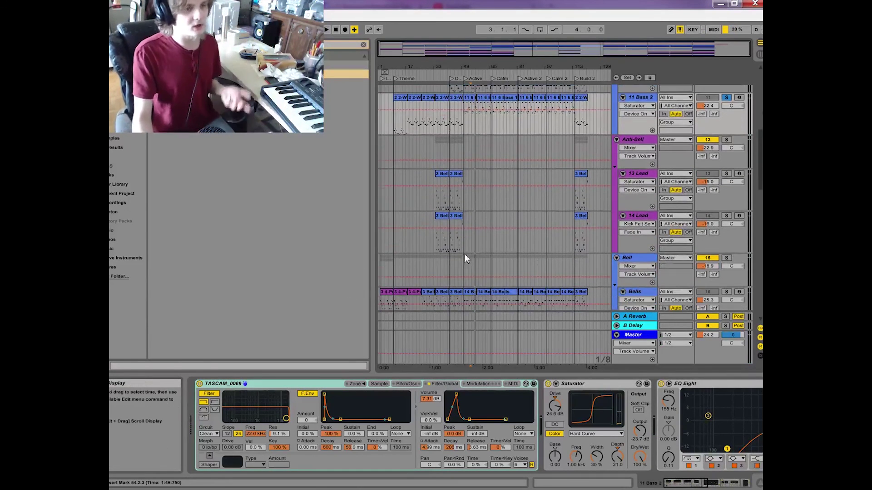
scroll(443, 287, "down", 4)
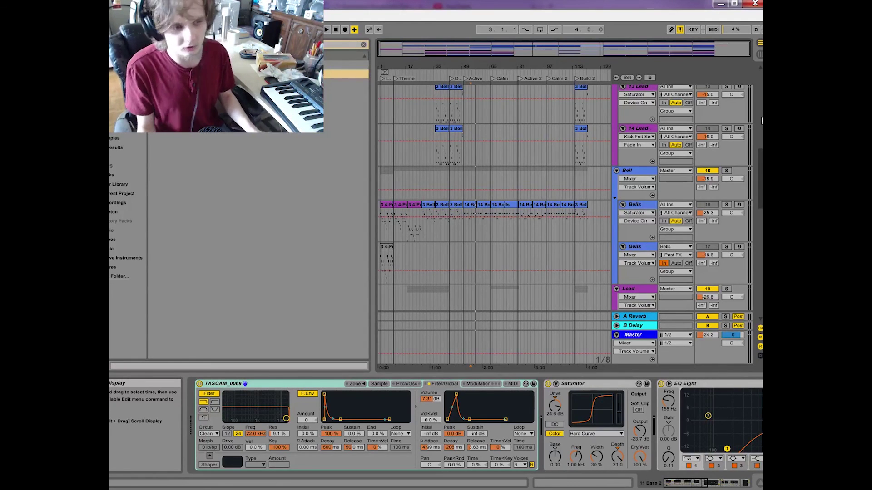
scroll(551, 252, "down", 1)
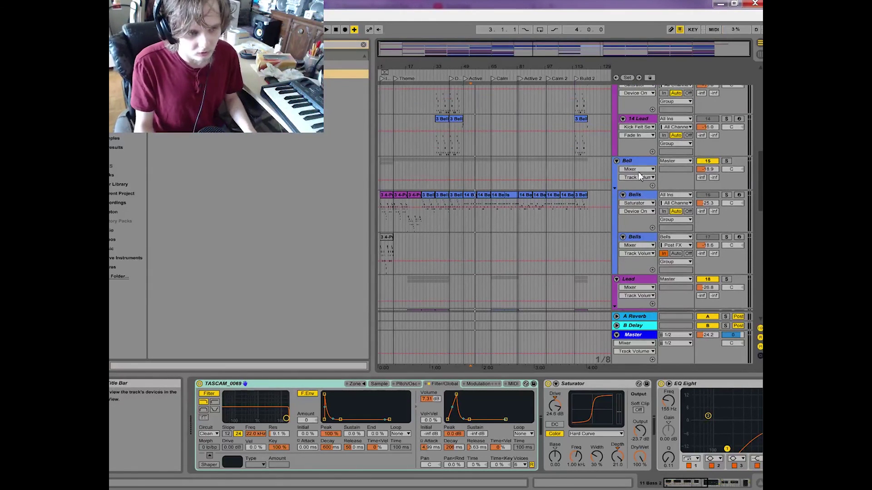
left_click(636, 195)
Show the 14 Lead track's TASCAM_0067 rack and inspect the selected region of its Kick Felt SessionDry sample up close.
scroll(649, 204, "up", 8)
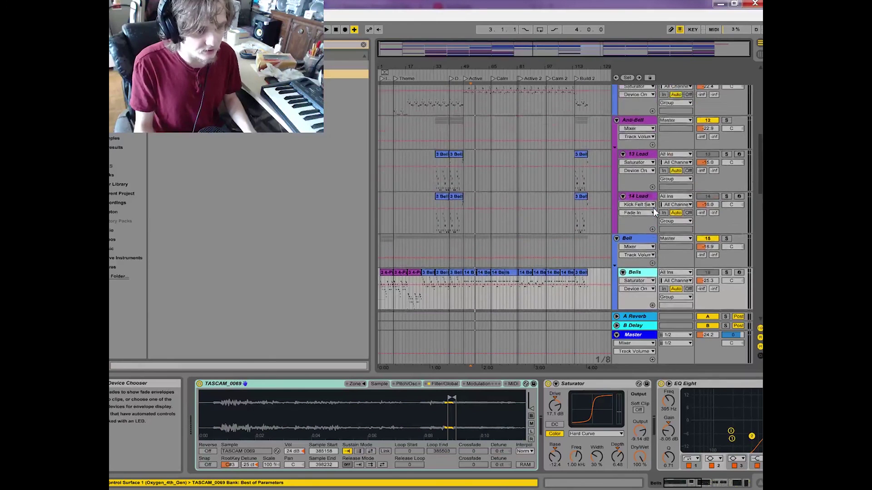
scroll(654, 210, "up", 4)
left_click(637, 239)
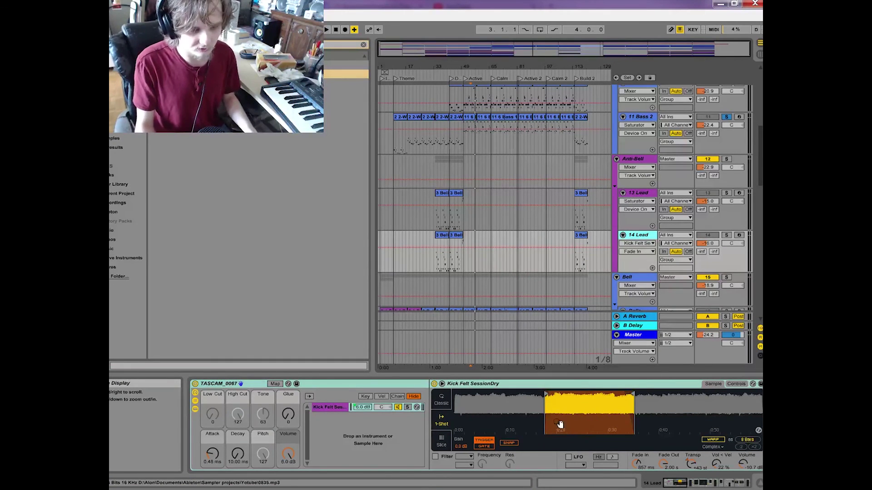
left_click_drag(682, 414, 678, 412)
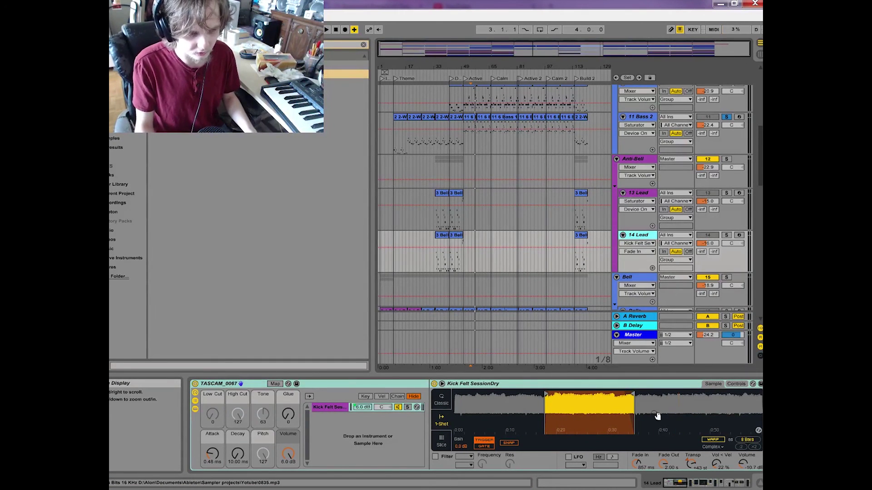
left_click_drag(582, 414, 606, 407)
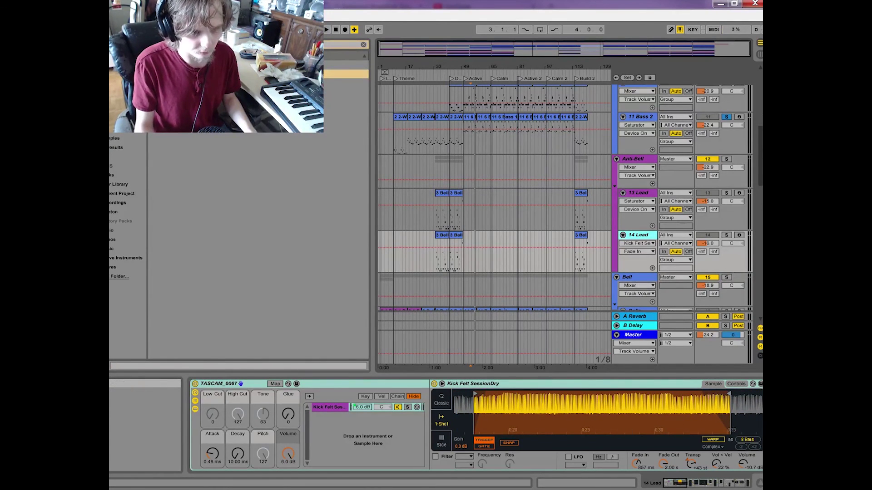
Solo the Anti-Bell group and play its two Lead layers from the start of the second clip.
left_click(725, 159)
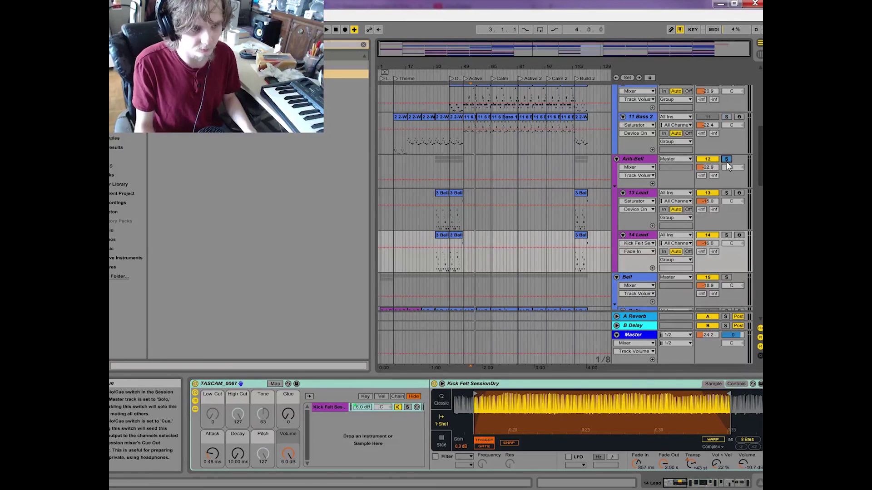
key("space")
left_click(448, 210)
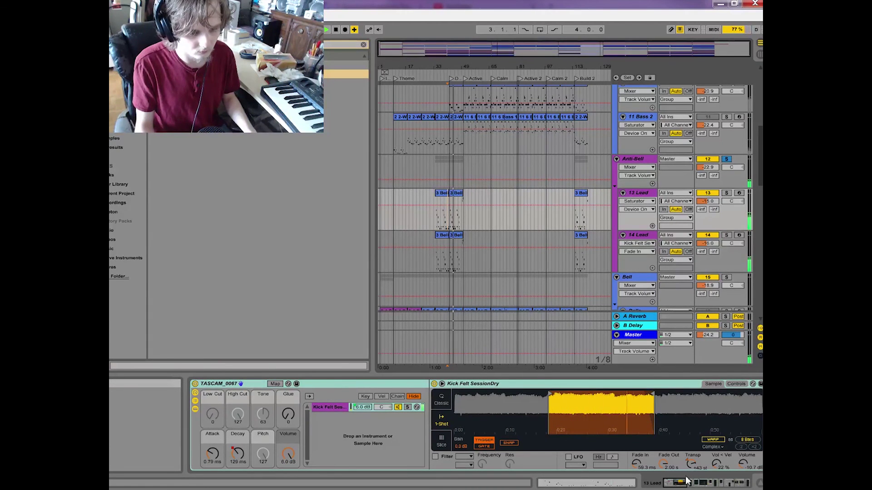
key("space")
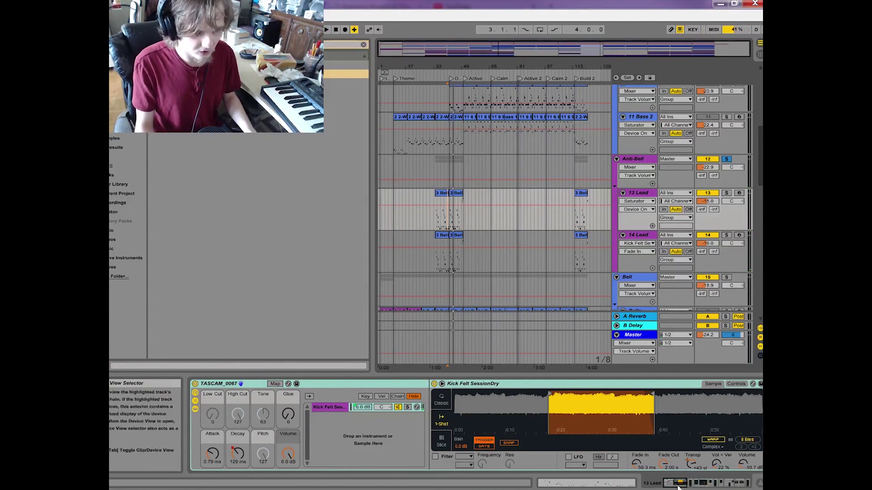
Examine the 13 Lead track's Kick Felt SessionDry sample, Compressor, Gate and EQ Eight, and return to the 14 Lead track's devices.
left_click(680, 483)
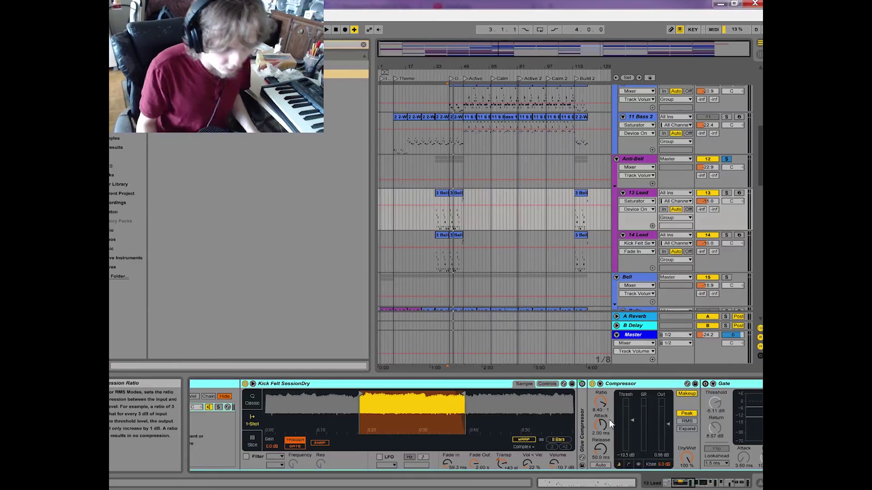
left_click_drag(684, 488, 692, 488)
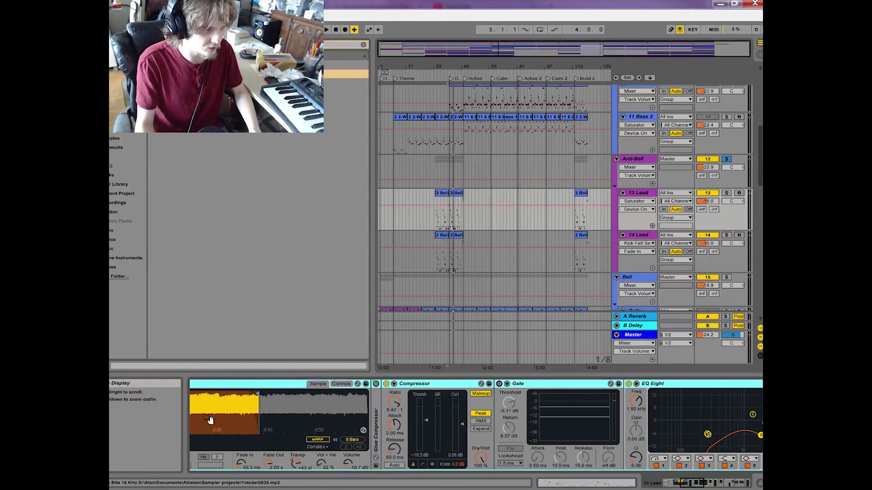
left_click(679, 485)
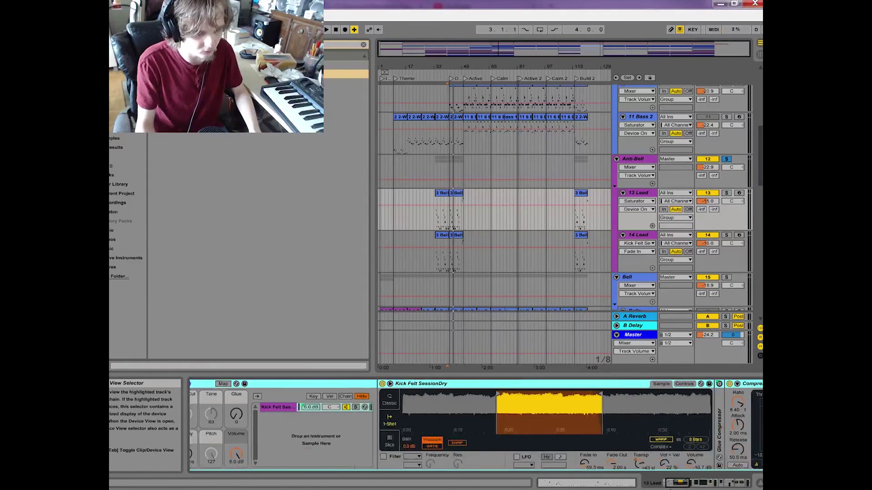
left_click_drag(678, 485, 700, 488)
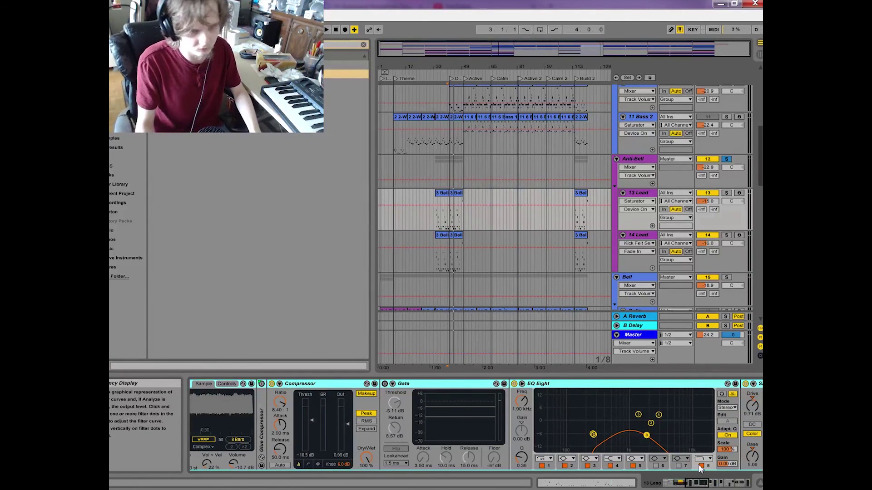
left_click_drag(695, 483, 675, 484)
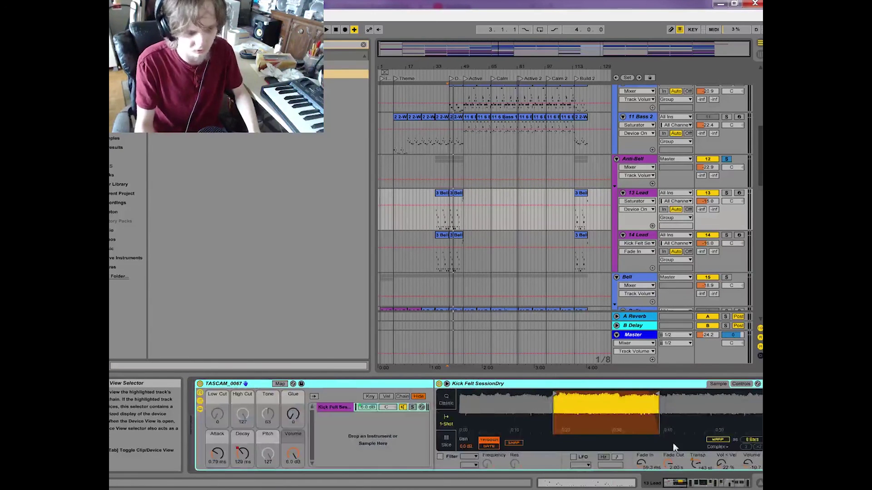
left_click(634, 237)
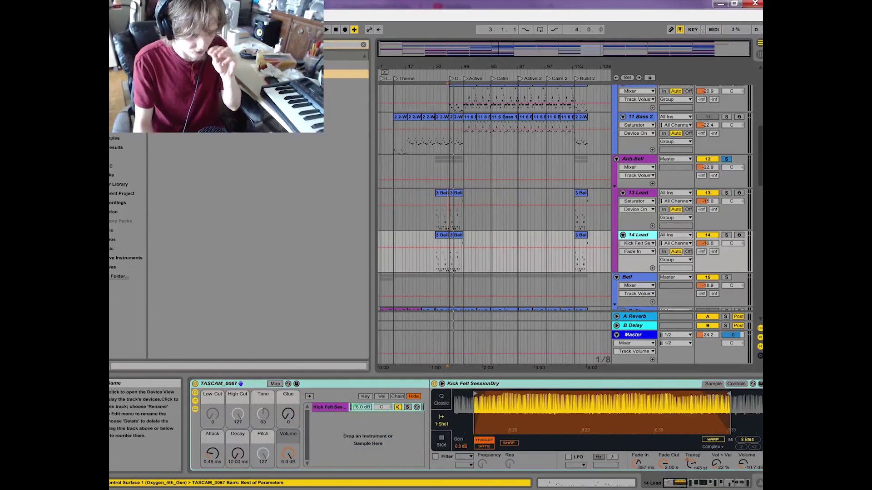
Bring up the 14 Lead track's Compressor, Gate and EQ Eight, and play the 13 Lead and 14 Lead layers soloed in turn.
left_click(681, 488)
left_click_drag(682, 489, 692, 489)
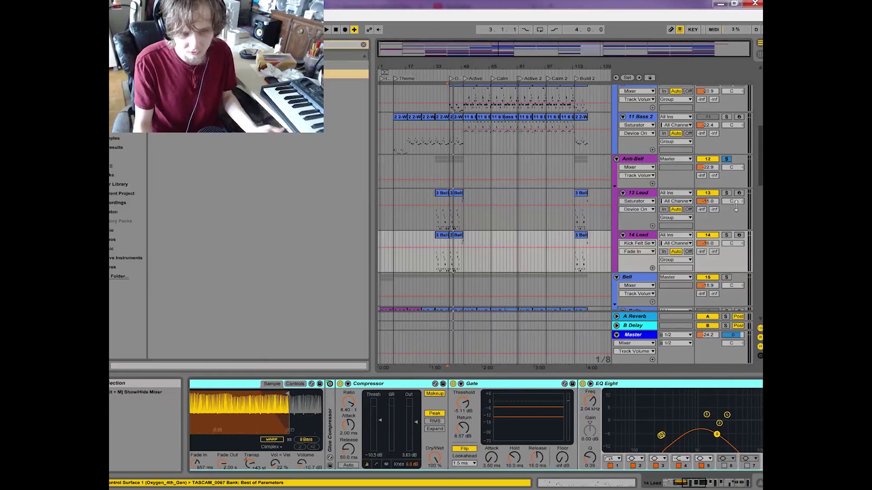
key("space")
left_click(726, 193)
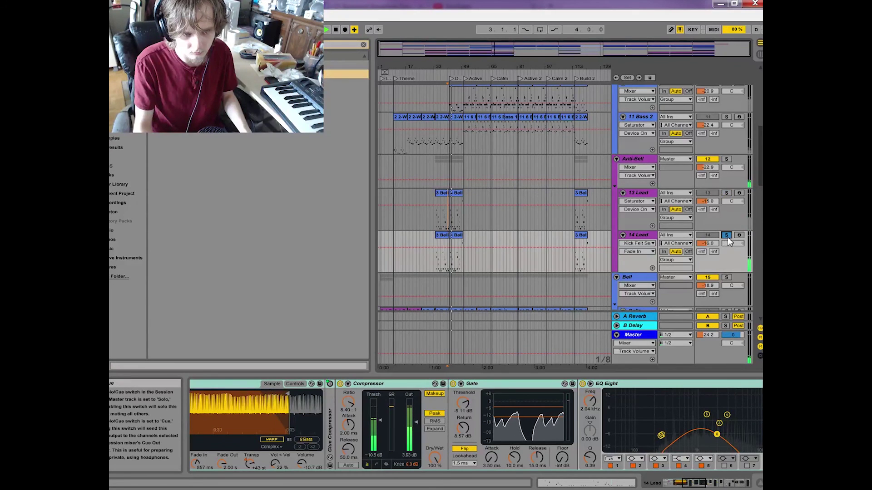
left_click(726, 235)
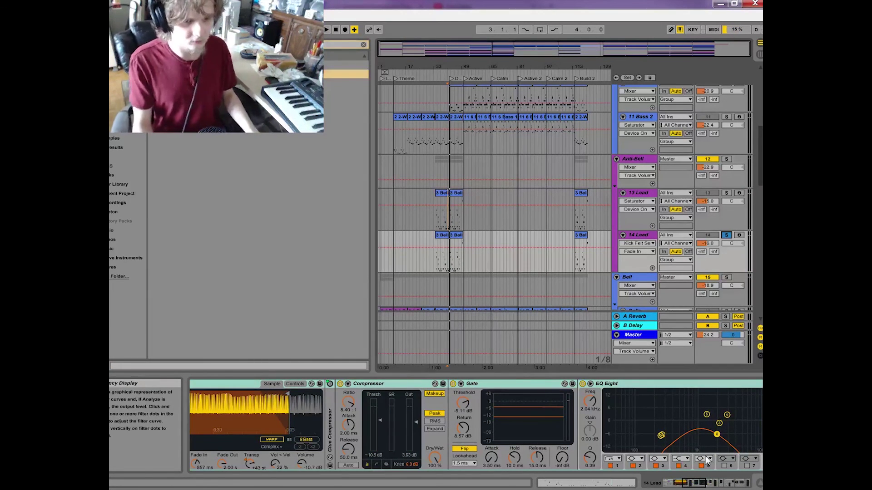
Examine the 14 Lead track's Compressor, Gate, EQ Eight and Saturator, and return to its TASCAM_0067 rack.
left_click(703, 483)
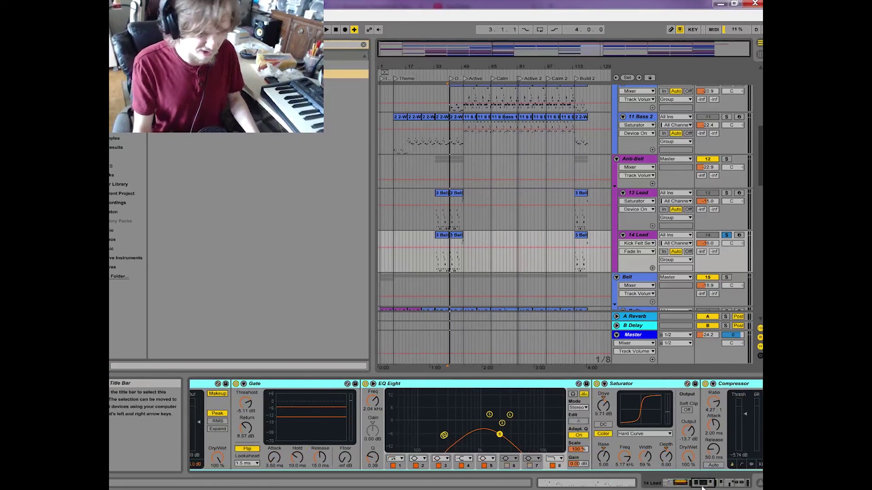
left_click(693, 483)
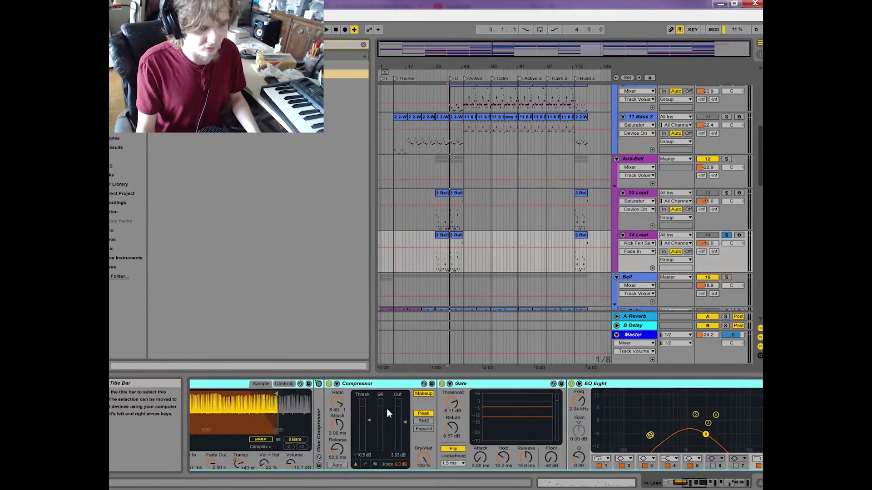
left_click(693, 485)
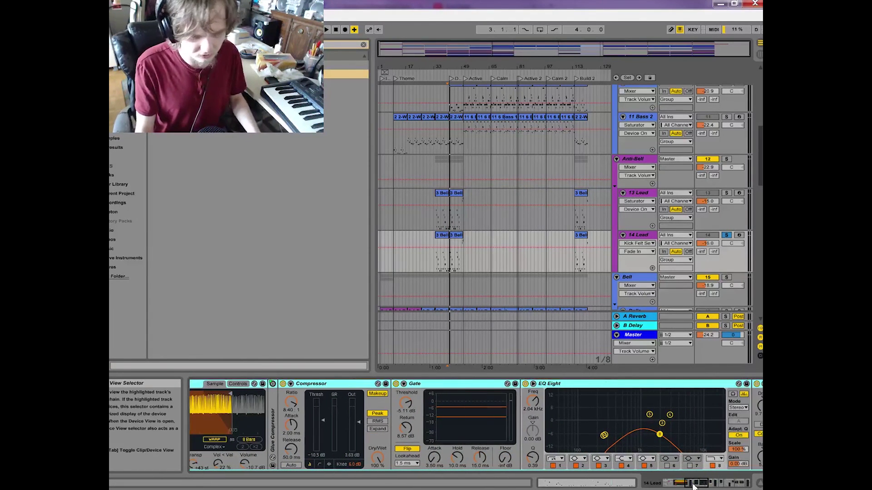
left_click(695, 487)
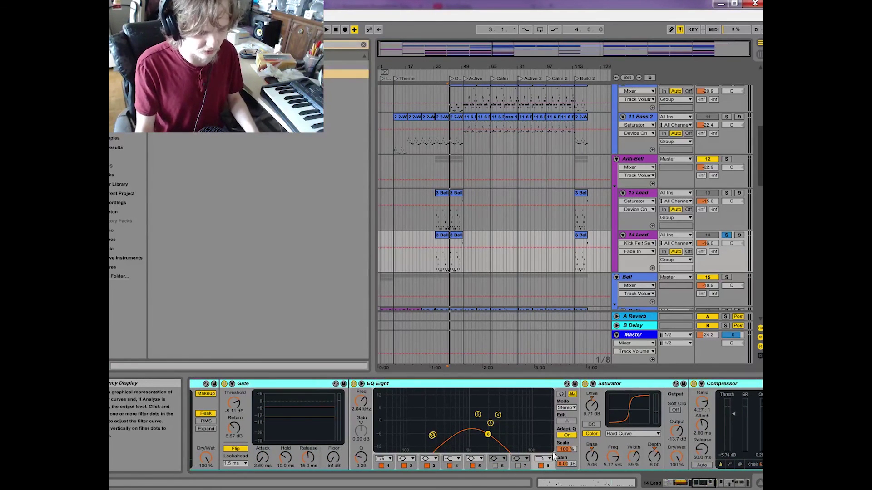
left_click_drag(702, 485, 672, 485)
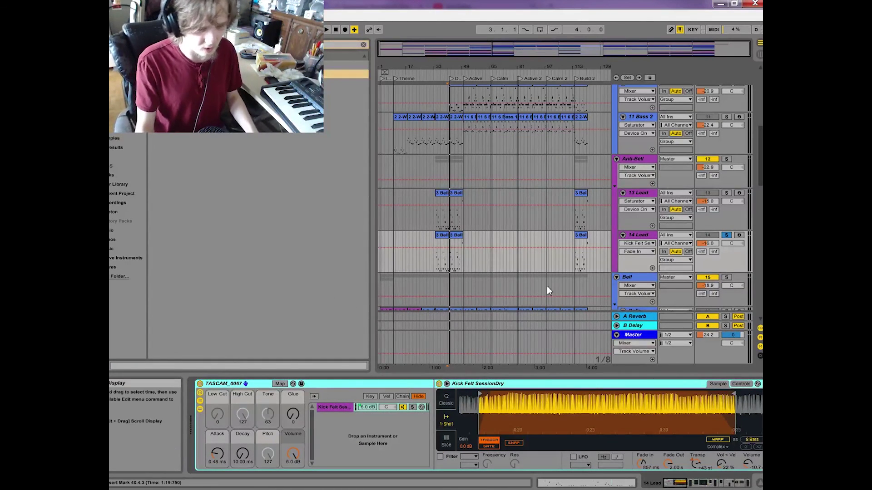
Show the Bell group's Limiter and Glue Compressor, and the upper Bells track's TASCAM_0069 sampler and effects.
scroll(546, 286, "down", 4)
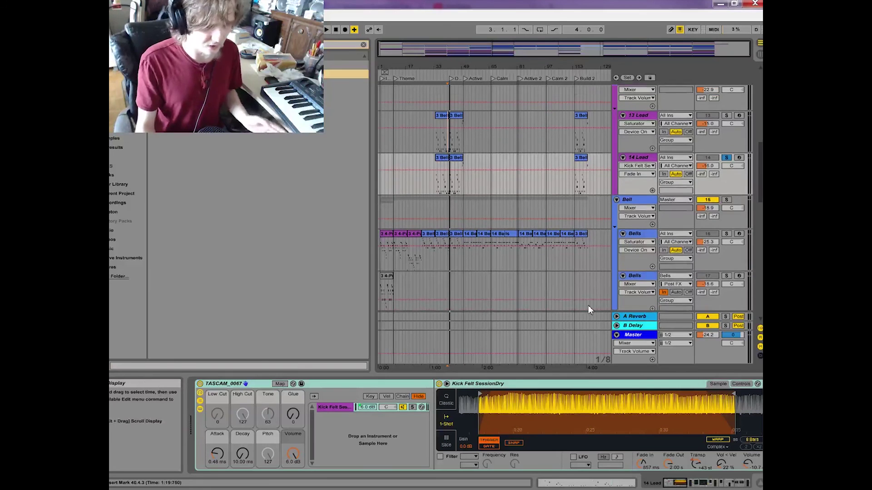
scroll(588, 309, "down", 4)
left_click(630, 122)
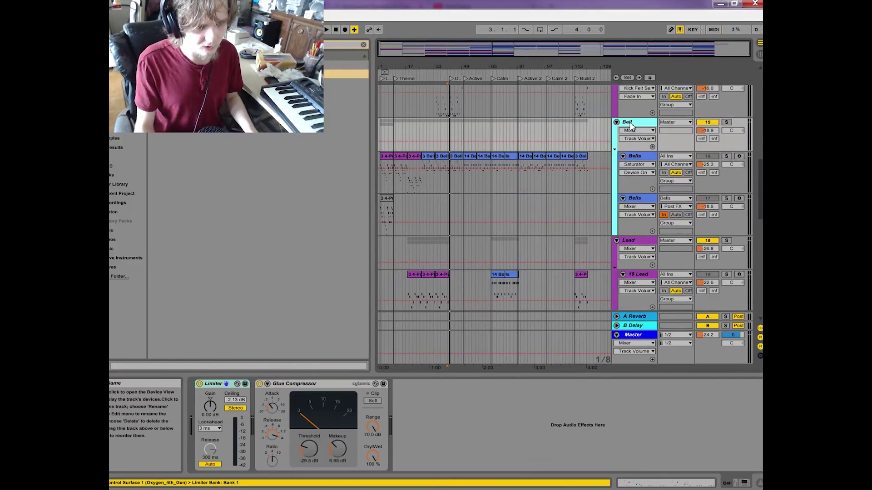
left_click(638, 158)
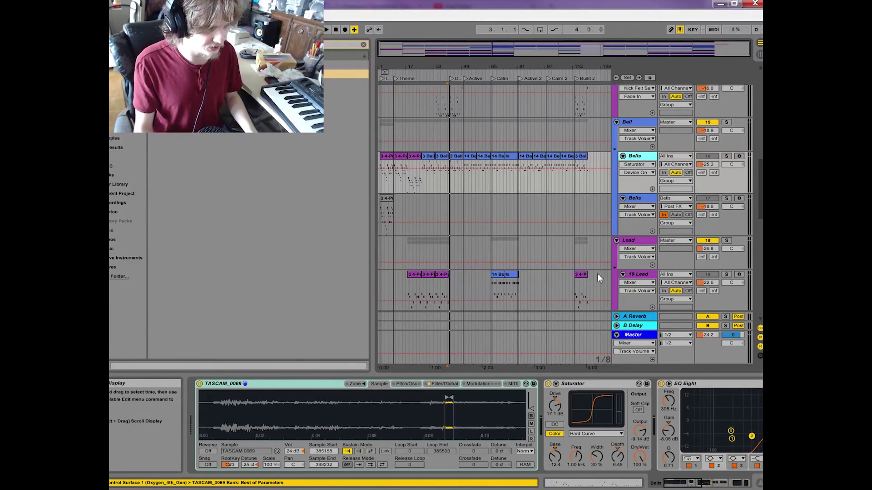
Solo the upper Bells track and play it from shortly before the drop section.
left_click_drag(730, 151, 729, 160)
left_click(727, 164)
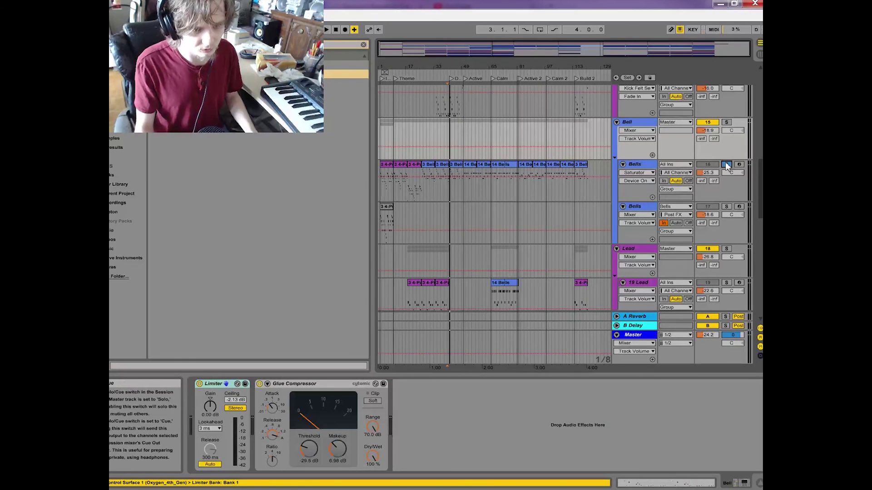
left_click(641, 165)
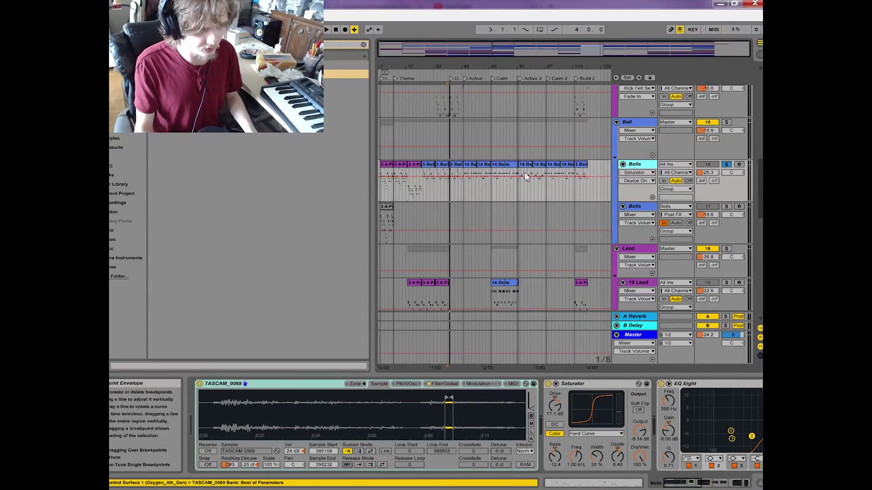
left_click(445, 187)
key("space")
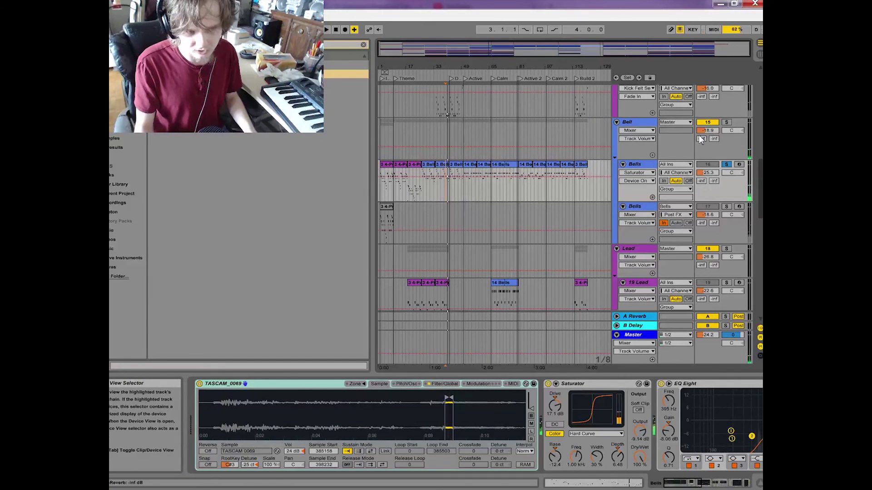
Show the 19 Lead track's TASCAM_0067 rack and Kick Felt SessionDry sample in the Lead group.
scroll(677, 109, "down", 2)
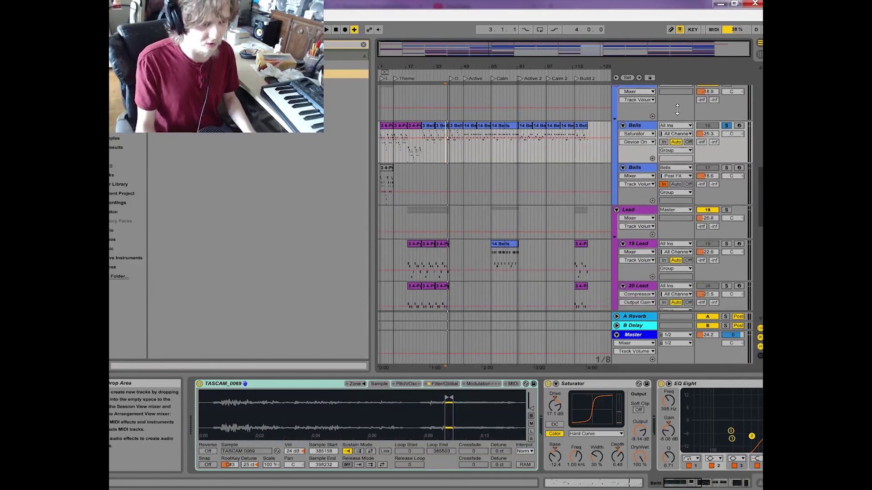
scroll(677, 109, "down", 6)
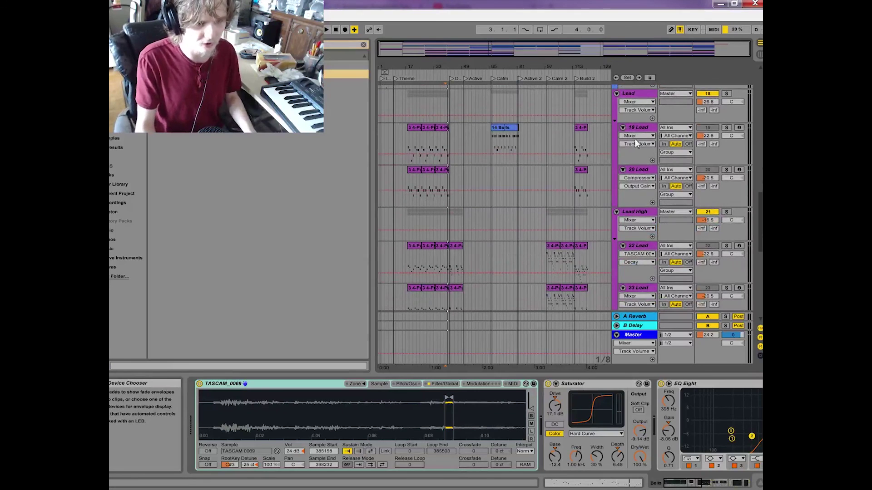
left_click(637, 130)
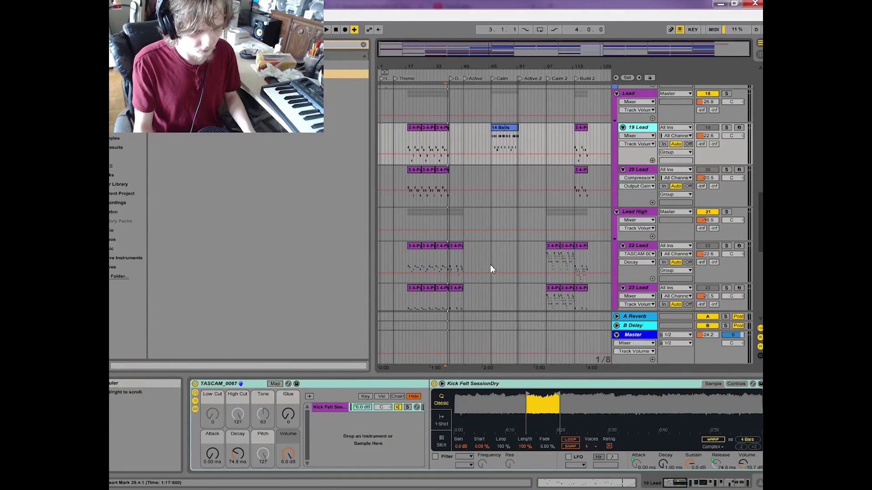
Play the 19 Lead track soloed from the start of its second clip, and unsolo it to hear the full mix.
left_click(423, 151)
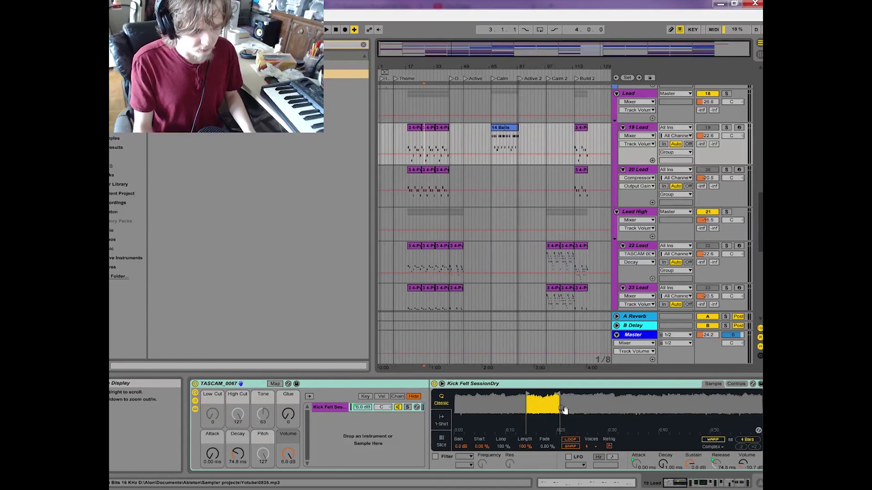
key("space")
left_click(727, 127)
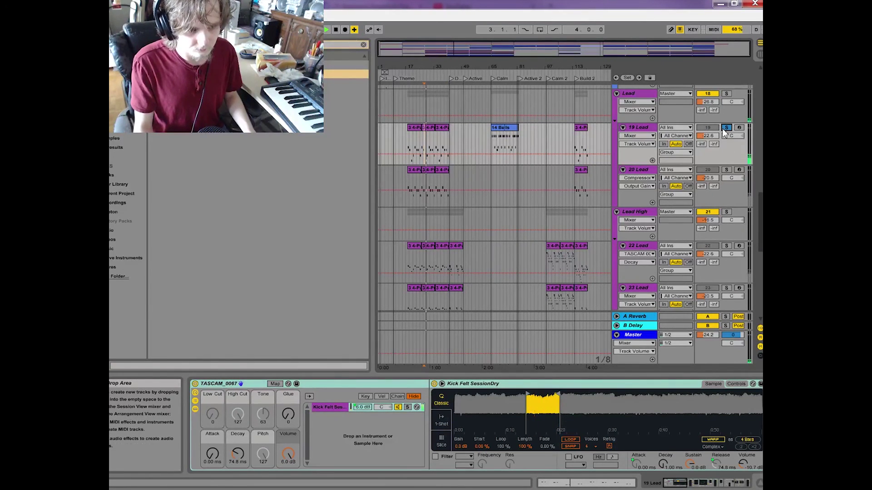
left_click(726, 127)
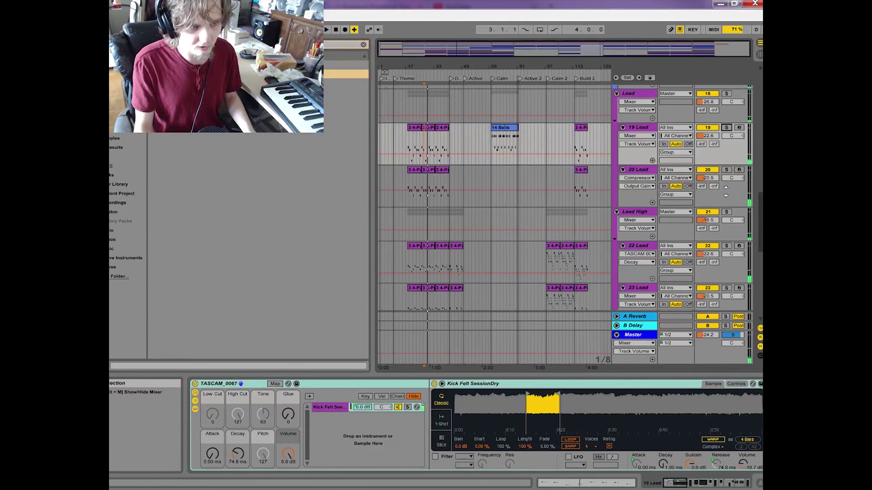
key("space")
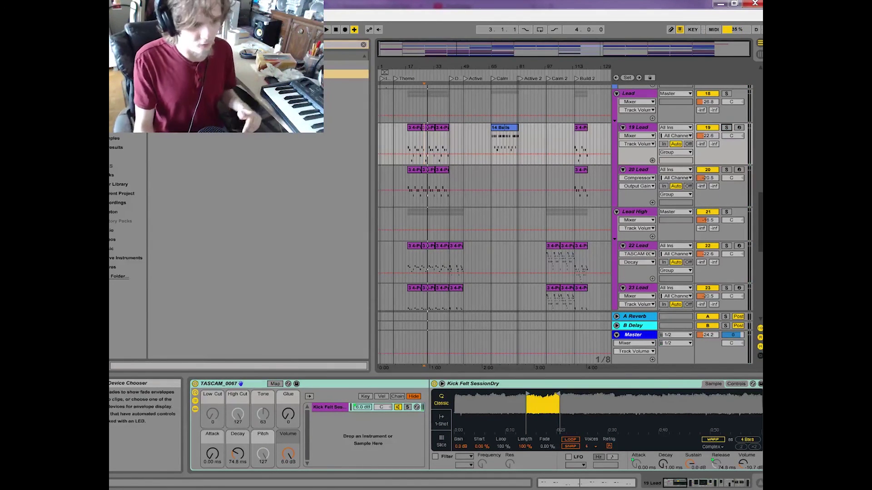
Examine the 19 Lead track's sample region and its Compressor, Gate, EQ Eight and Saturator.
mouse_move(675, 484)
left_mouse_down()
mouse_move(736, 483)
mouse_move(674, 483)
left_mouse_up()
scroll(658, 303, "down", 4)
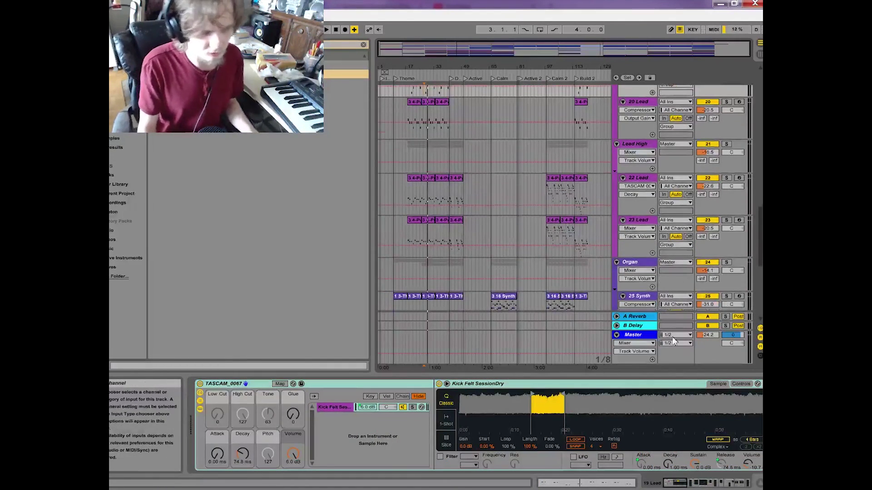
left_click(670, 485)
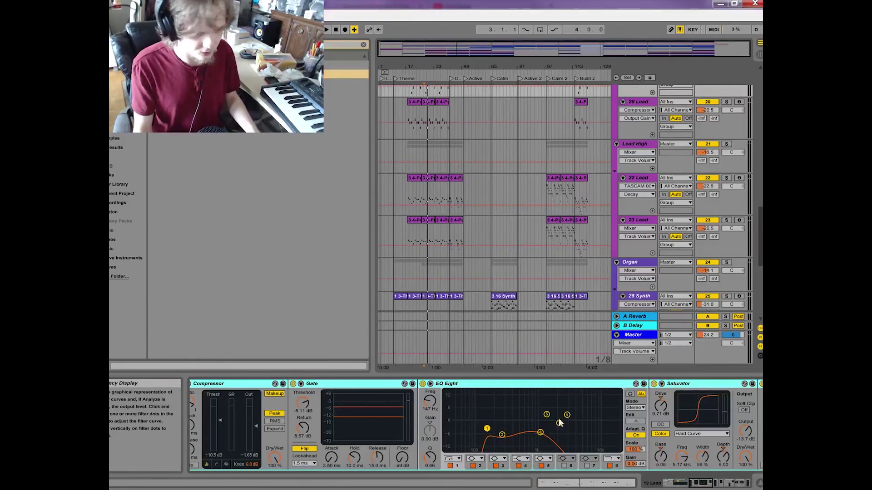
scroll(605, 263, "up", 1)
scroll(622, 231, "down", 2)
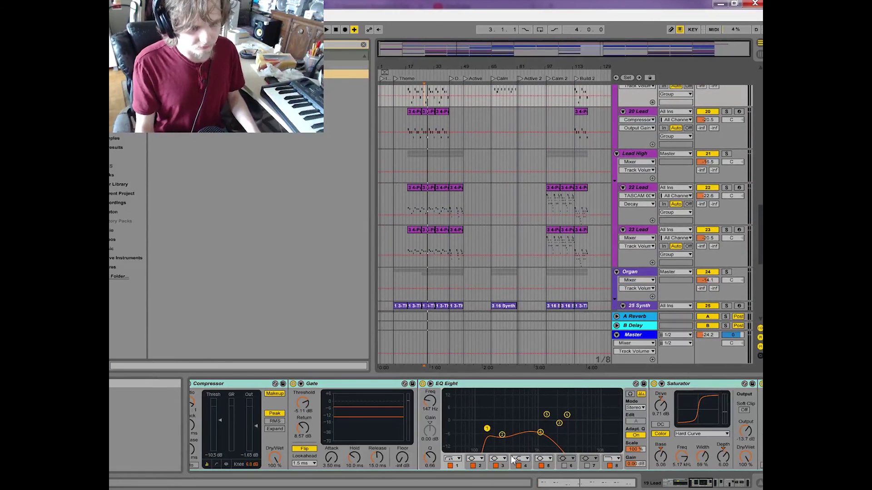
Show the 22 Lead track's sample rack and the 25 Synth track's TASCAM_0069 sampler and effects.
left_click(633, 188)
scroll(634, 198, "down", 5)
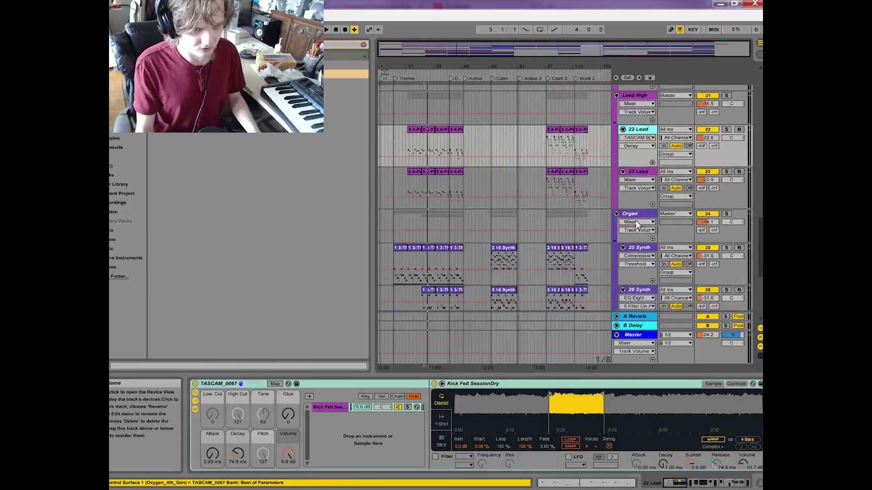
left_click(621, 232)
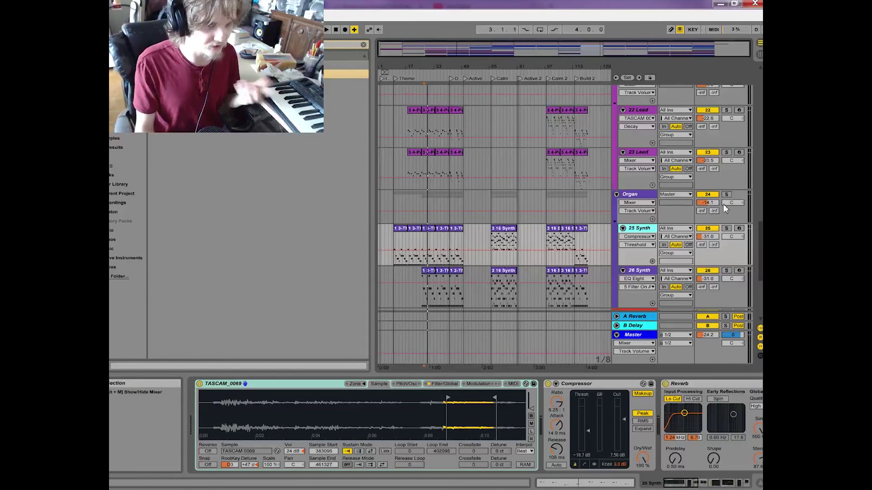
Solo the Organ group and play its two Synth layers.
left_click(726, 195)
key("space")
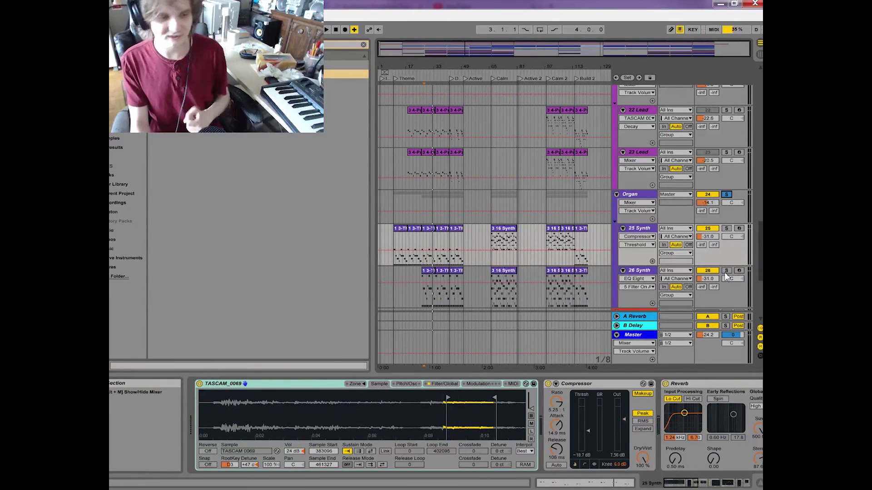
scroll(726, 277, "down", 1)
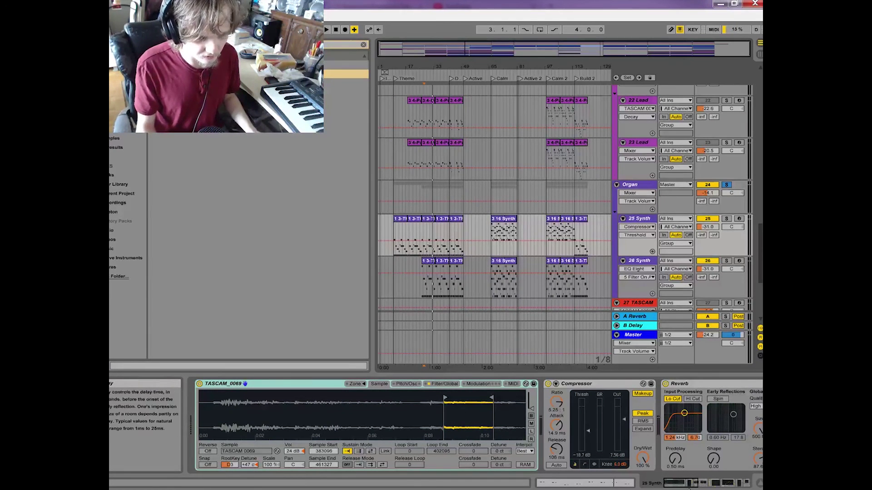
Examine the 25 Synth track's Compressor and Reverb, the sampler's filter and volume envelope settings, and its TASCAM_0069 sample.
left_click(677, 484)
left_click_drag(677, 484, 690, 482)
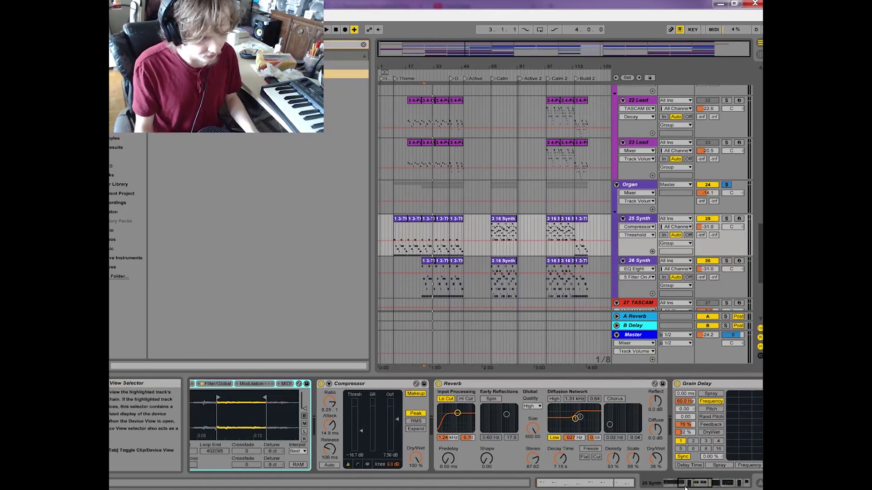
left_click_drag(688, 483, 659, 486)
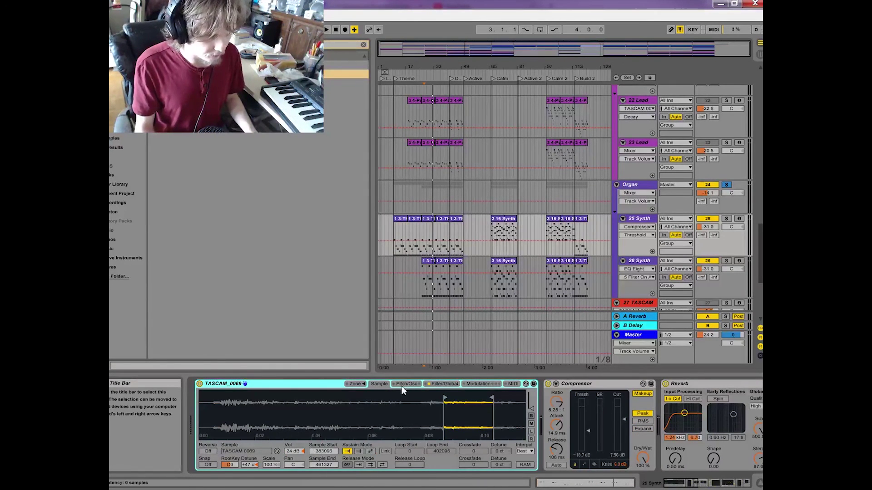
left_click(440, 384)
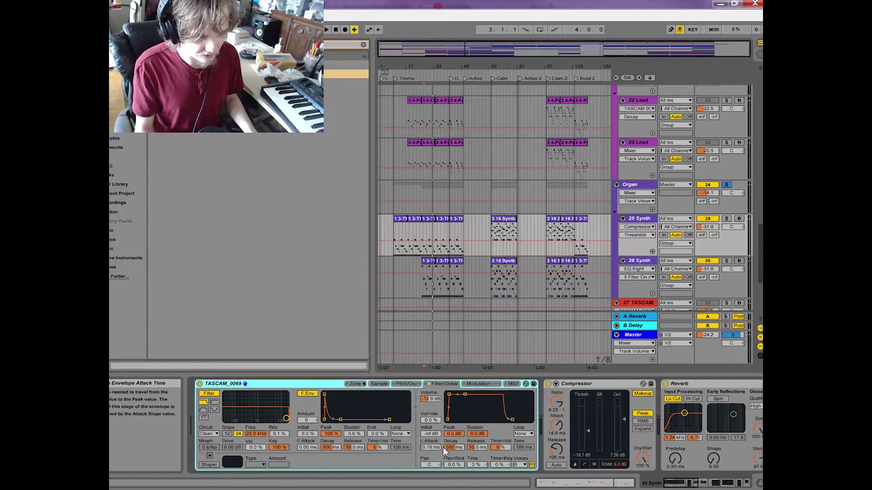
left_click(379, 385)
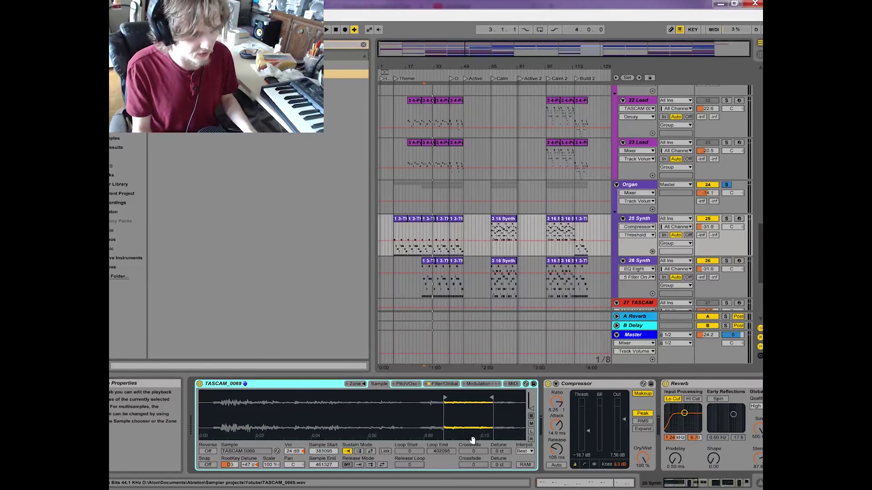
Look along the rest of the 25 Synth track's effects chain, from Grain Delay to EQ Eight, Compressor and Saturator.
left_click(704, 485)
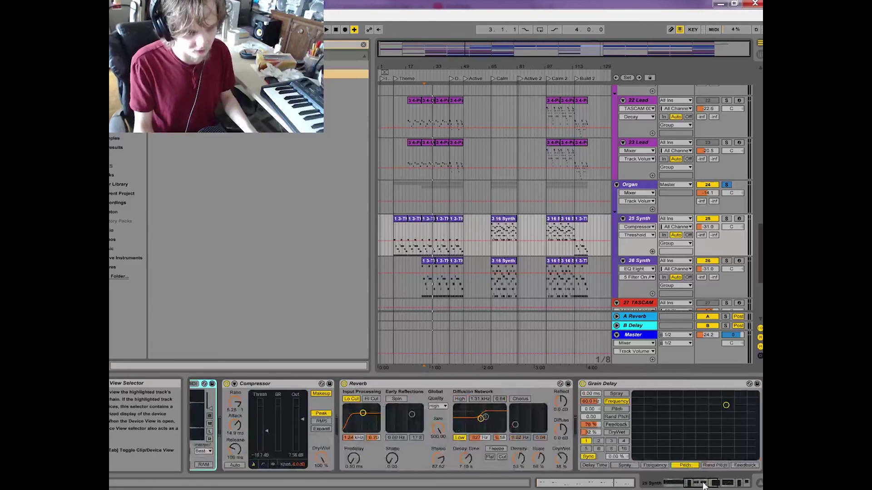
left_click_drag(703, 483, 676, 483)
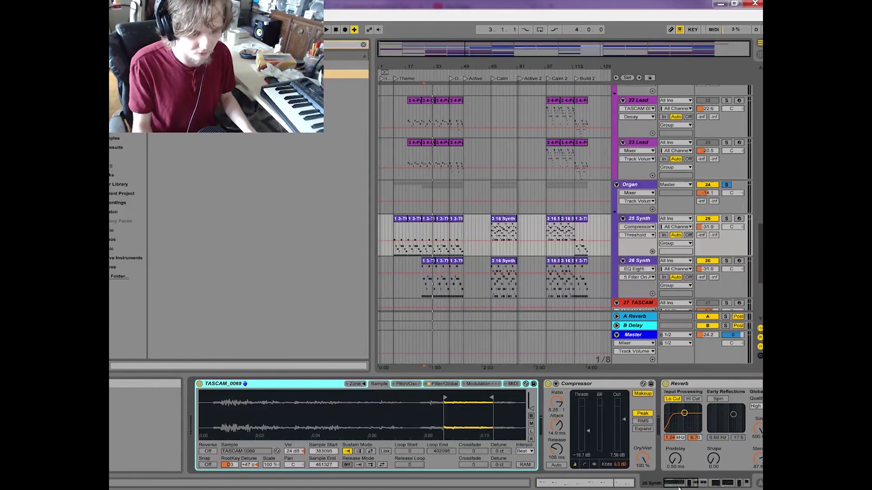
left_click(740, 483)
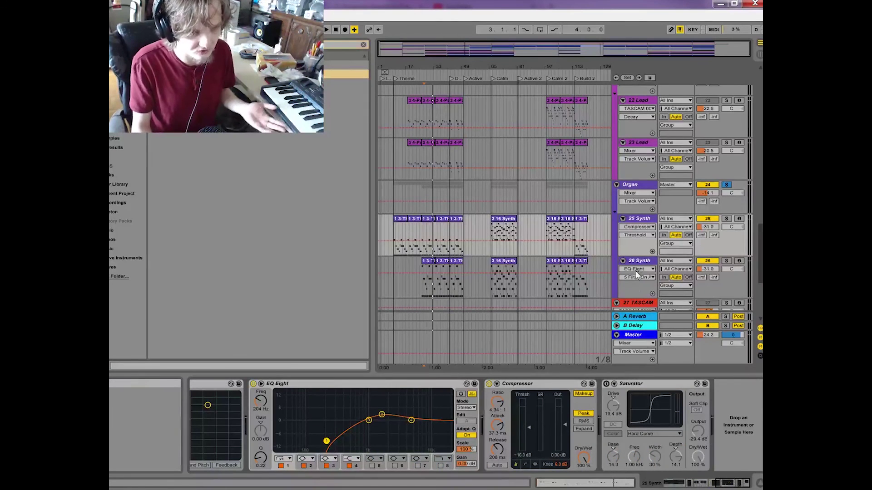
Show the 26 Synth track's TASCAM_0069 sampler and look along its effects, including Grain Delay, EQ Eight and Compressor.
scroll(636, 273, "down", 2)
left_click(635, 231)
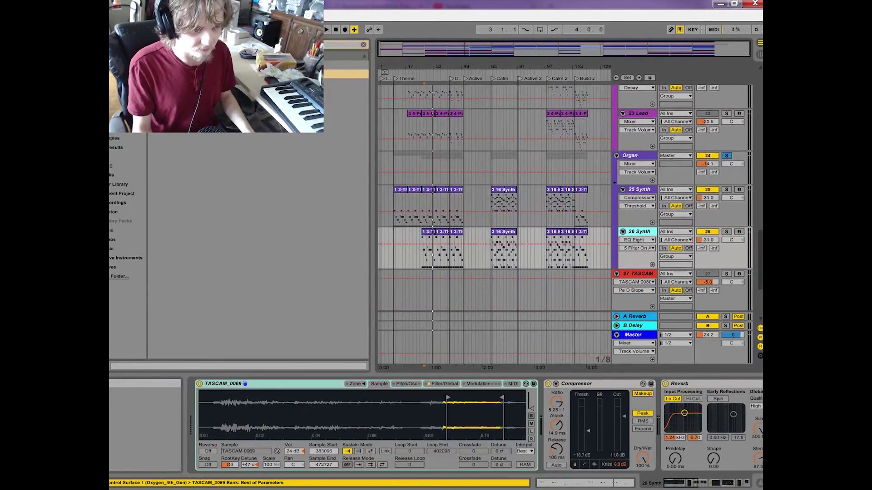
scroll(659, 385, "right", 15)
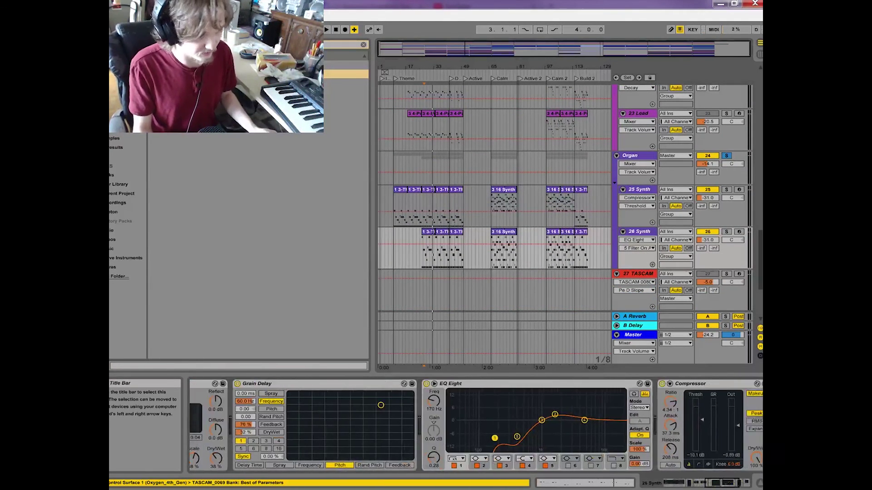
Solo and play the 30 Anti Bell track, and examine the 1-Shot slice of its TASCAM_0079 sample.
scroll(625, 264, "down", 8)
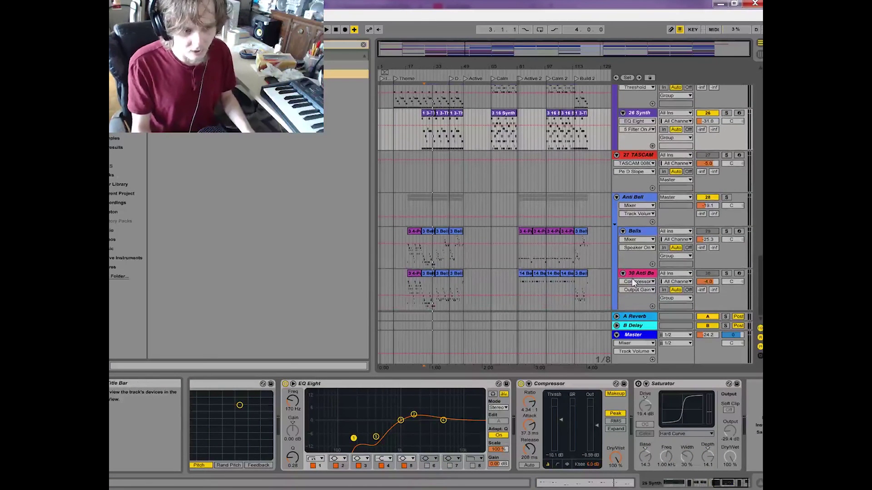
left_click(638, 281)
left_click(638, 281)
left_click(632, 274)
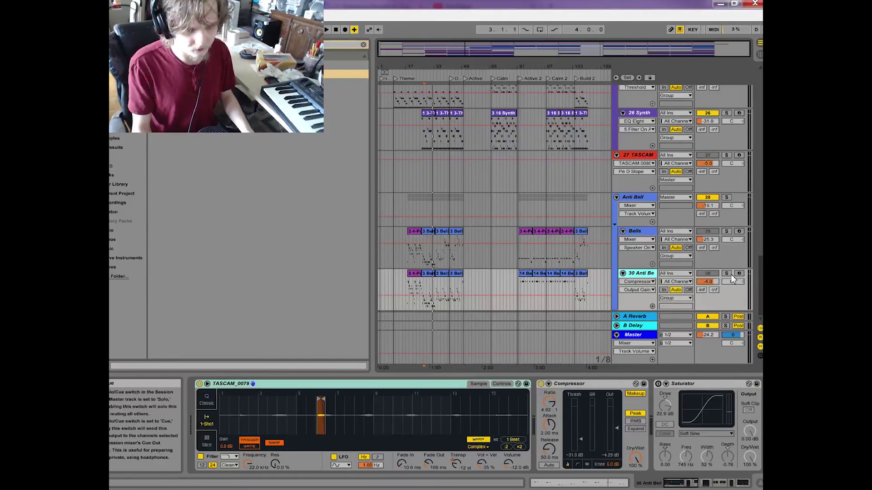
key("space")
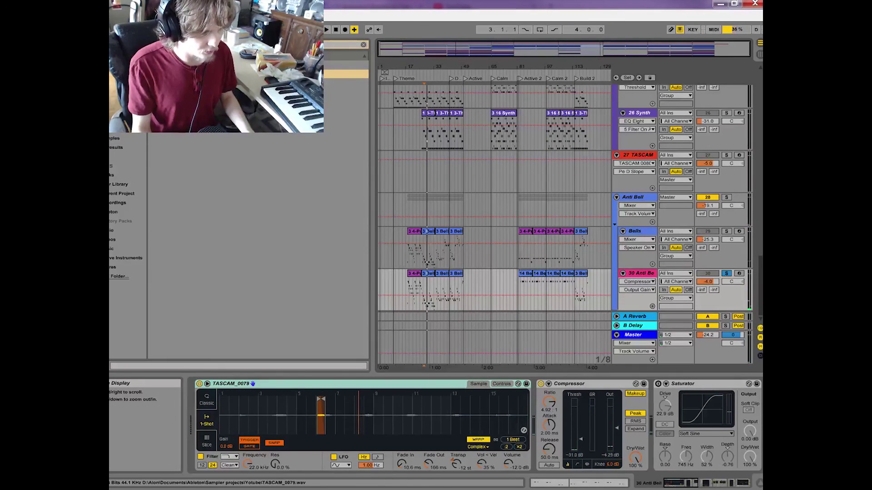
left_click_drag(348, 425, 353, 426)
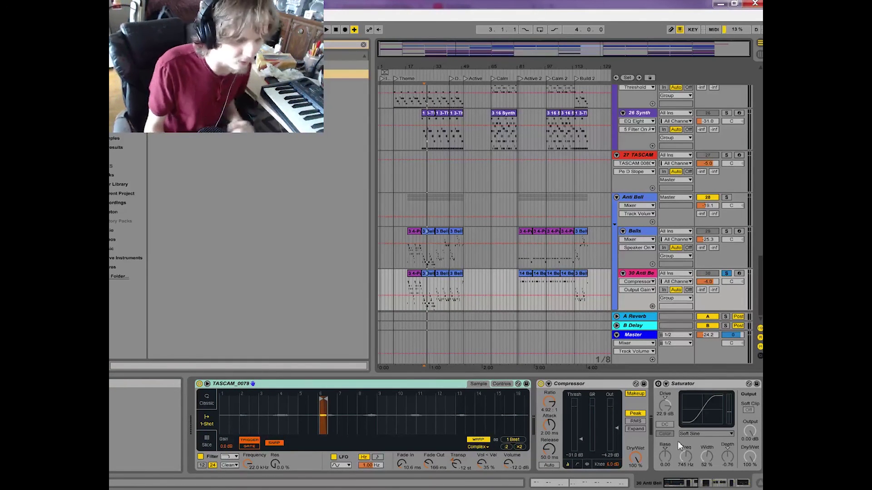
Examine the 30 Anti Bell track's Vocoder and the Bells track that feeds it, then unsolo 30 Anti Bell.
left_click(698, 487)
left_click(699, 487)
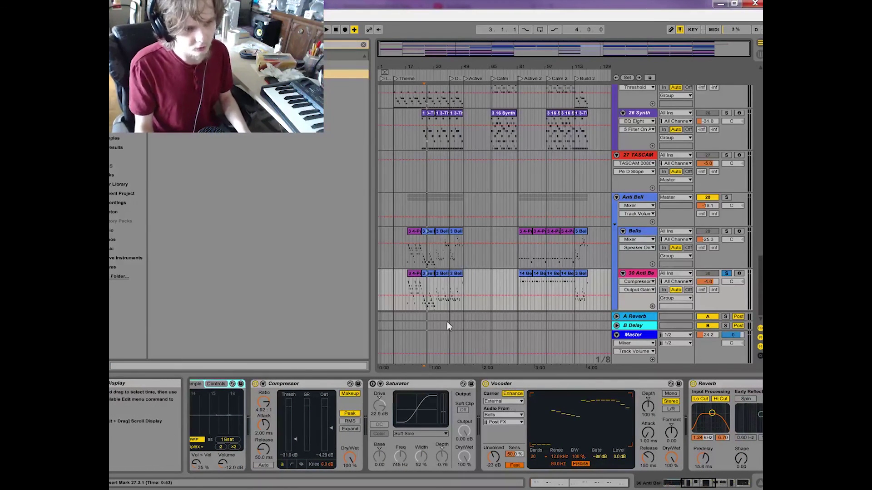
left_click(641, 231)
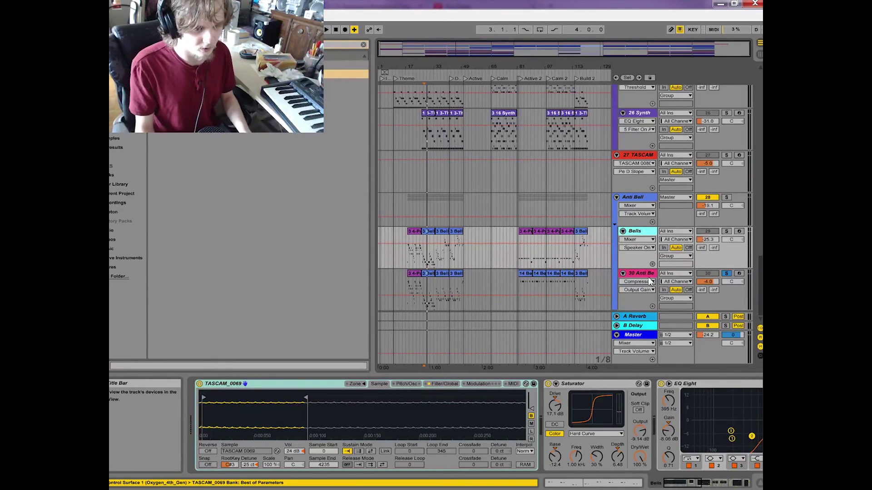
left_click(638, 274)
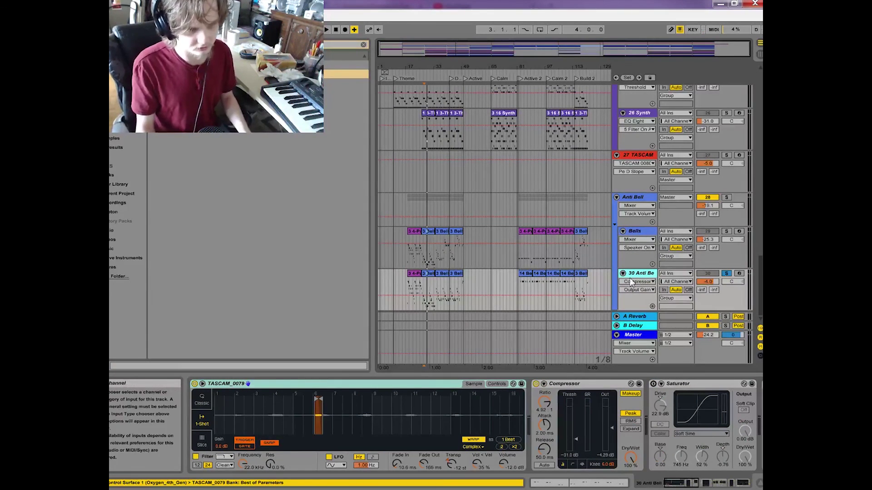
left_click(727, 274)
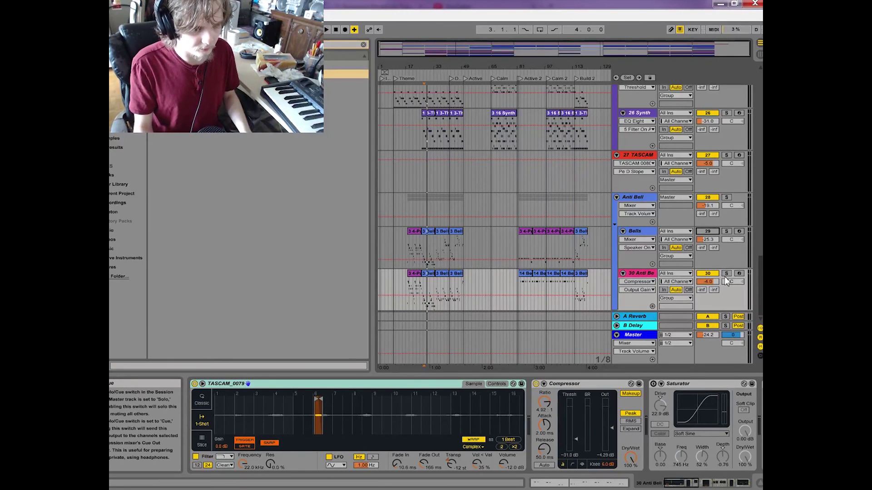
Solo 30 Anti Bell and play it with its Vocoder switched off and back on to compare the sound.
left_click(688, 487)
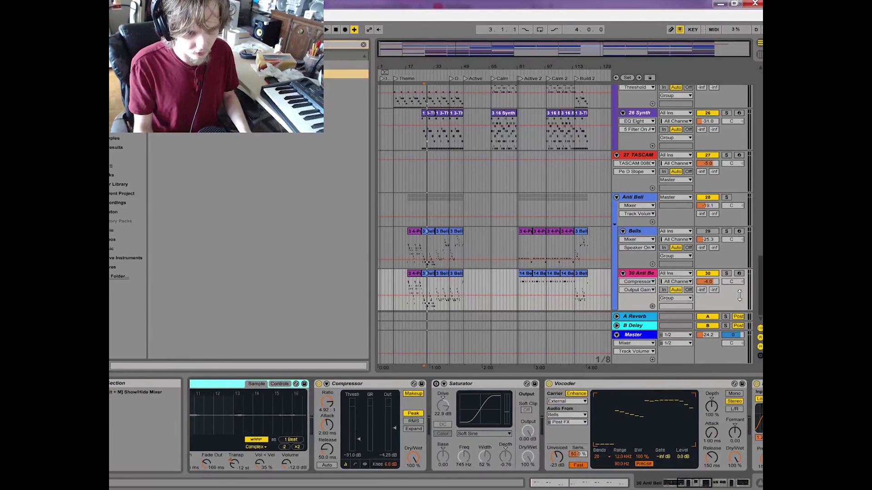
left_click(725, 273)
key("space")
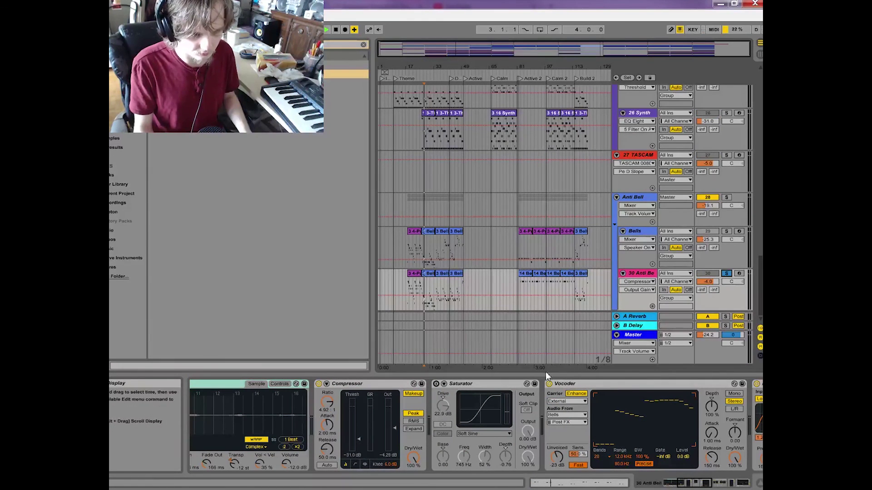
left_click(549, 384)
key("space")
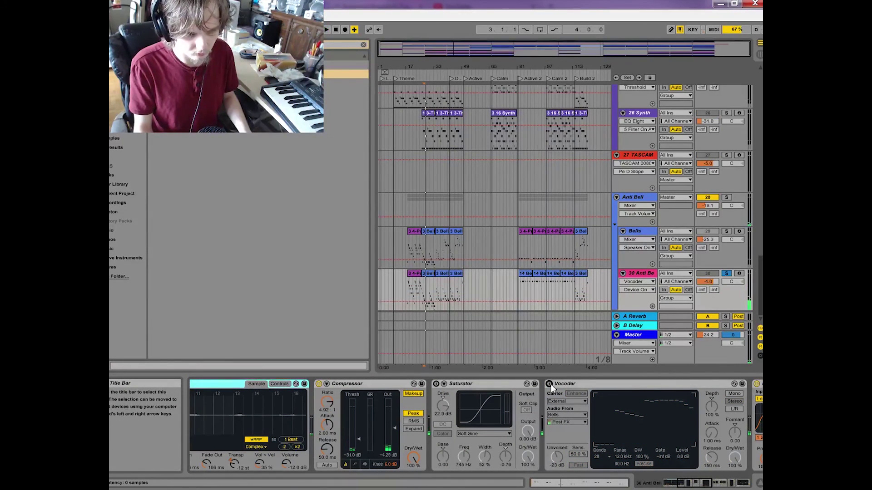
left_click(549, 384)
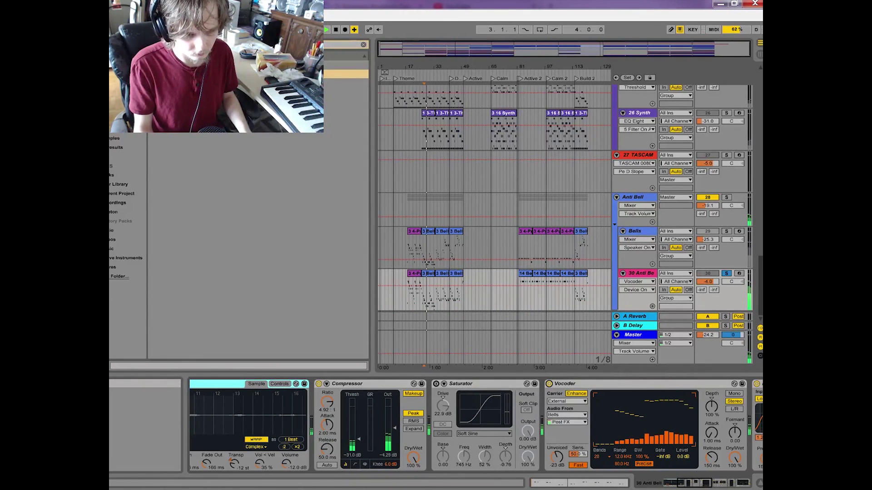
key("space")
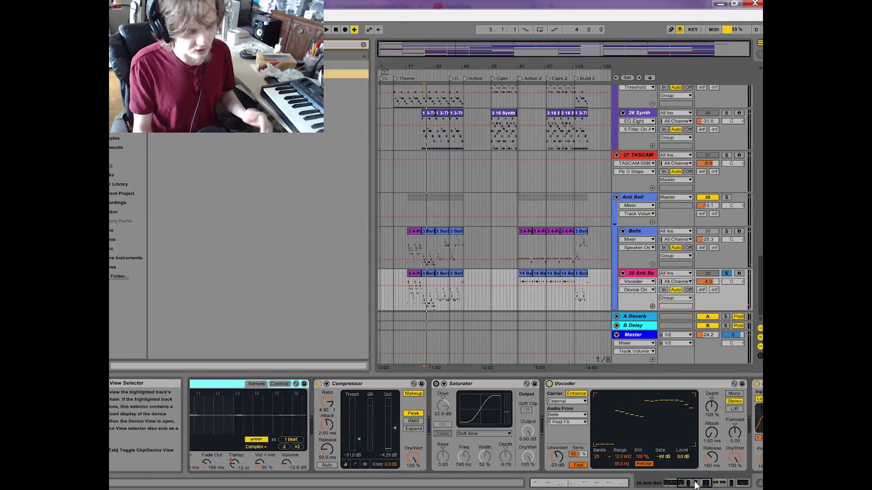
Unsolo 30 Anti Bell and look along its effects chain through Saturator, Vocoder, Reverb, Compressor and EQ Eight.
left_click_drag(696, 485, 704, 488)
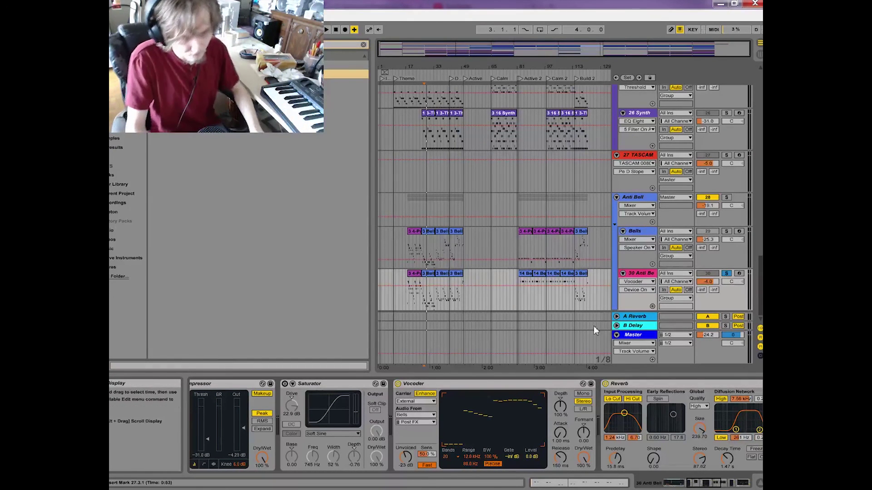
left_click(727, 274)
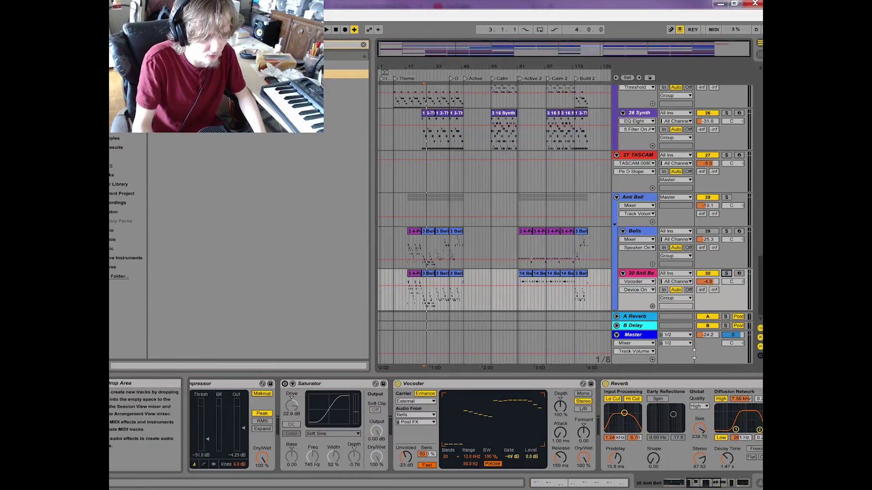
left_click(685, 485)
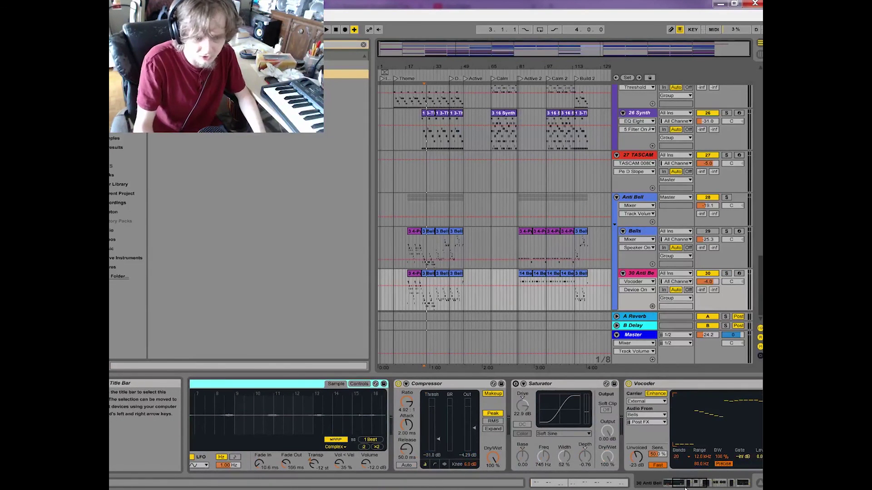
left_click_drag(685, 488, 722, 486)
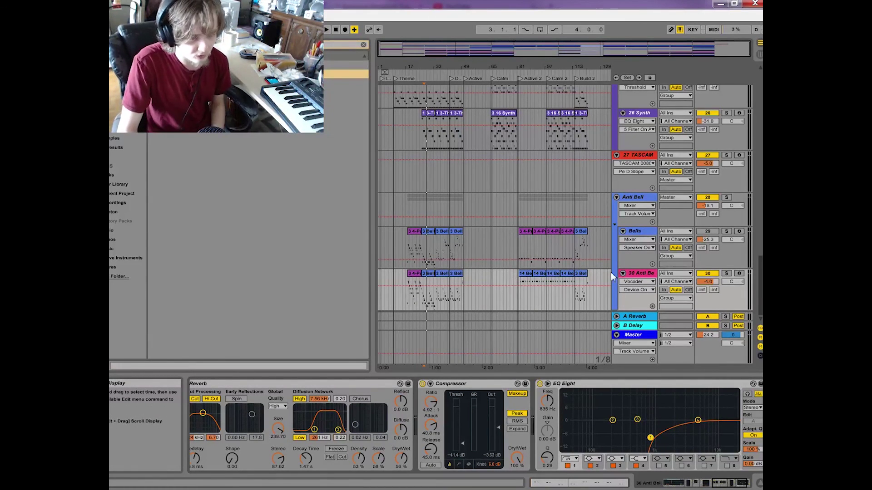
left_click_drag(733, 487, 650, 484)
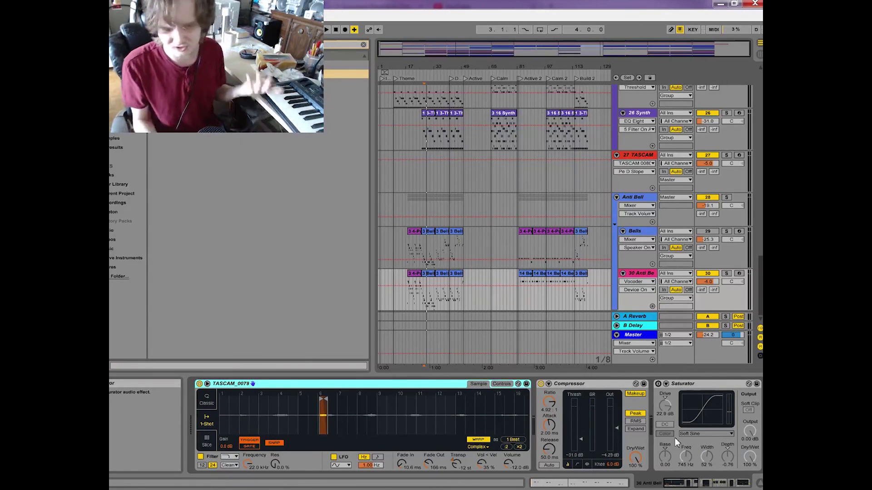
Go back up to the drum tracks and show the 3 Pan 2 track's TASCAM_0081 sampler and effects.
scroll(586, 146, "up", 6)
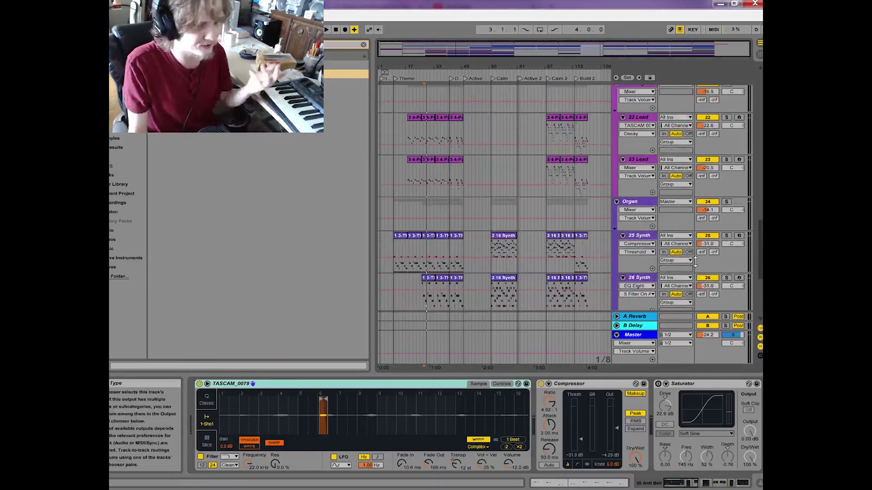
scroll(754, 251, "up", 1)
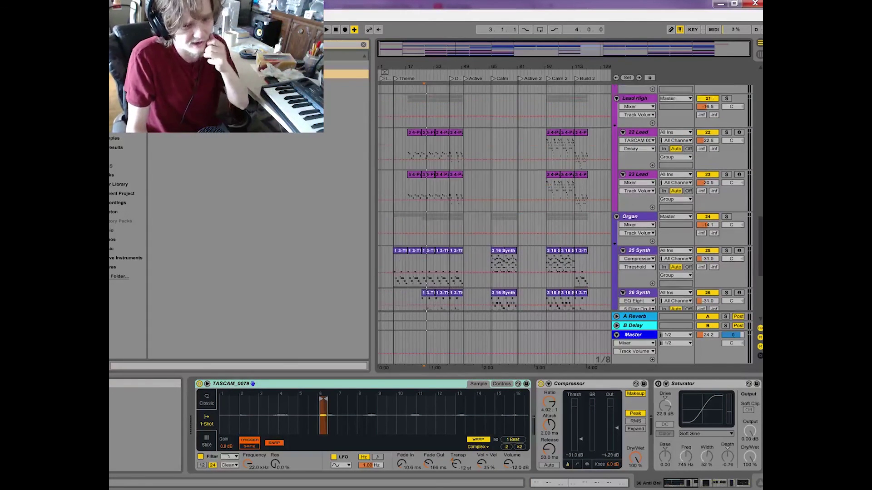
scroll(740, 125, "up", 10)
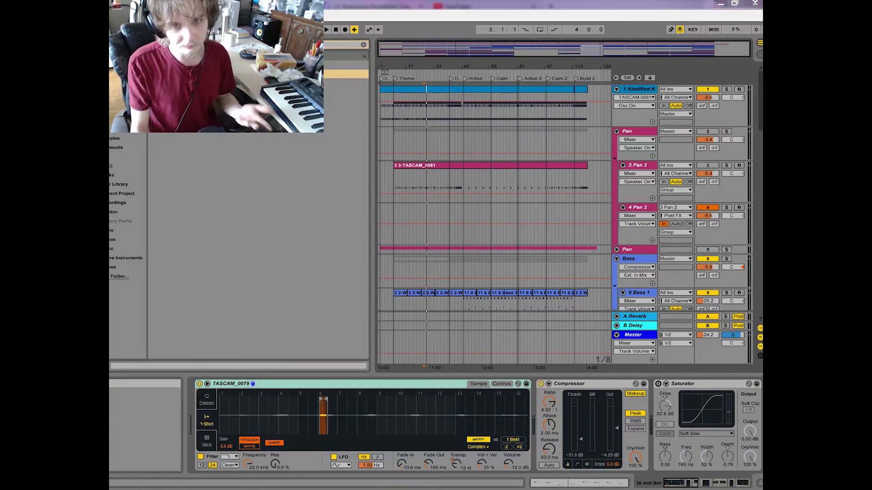
mouse_move(248, 489)
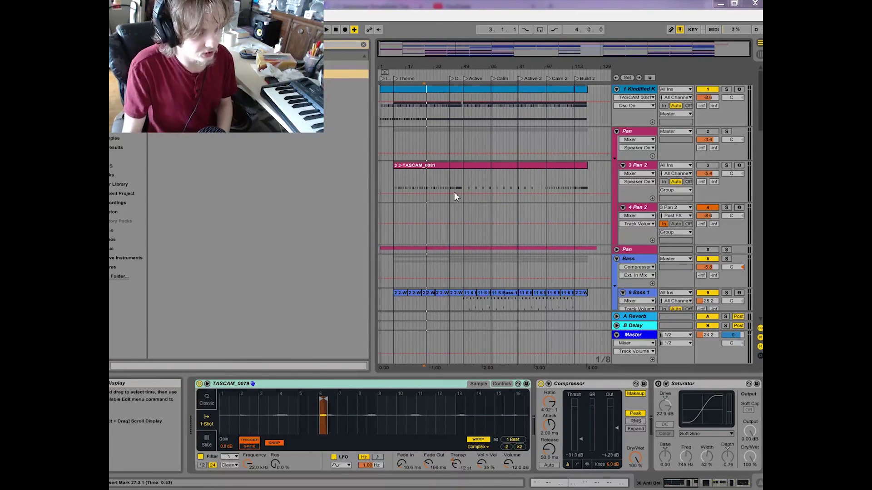
left_click(453, 181)
Look over the whole arrangement from the bass tracks down to the Anti Bell group and back up to the drums.
scroll(455, 181, "down", 5)
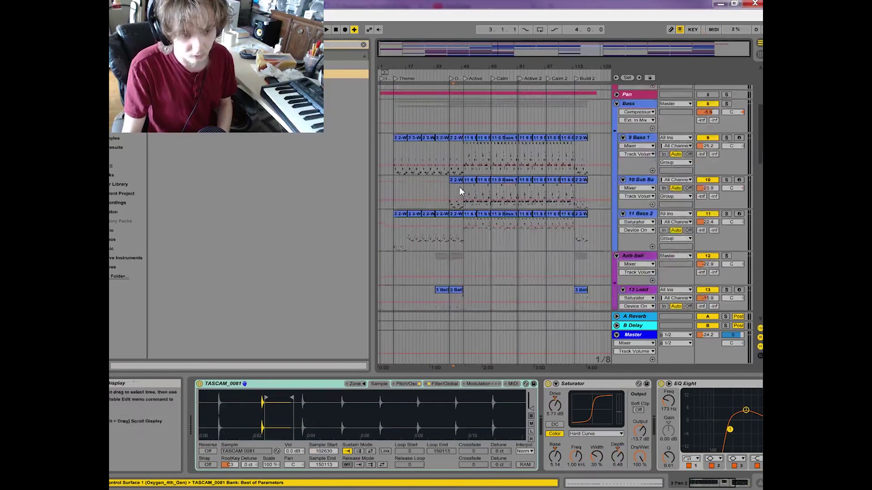
scroll(459, 187, "down", 8)
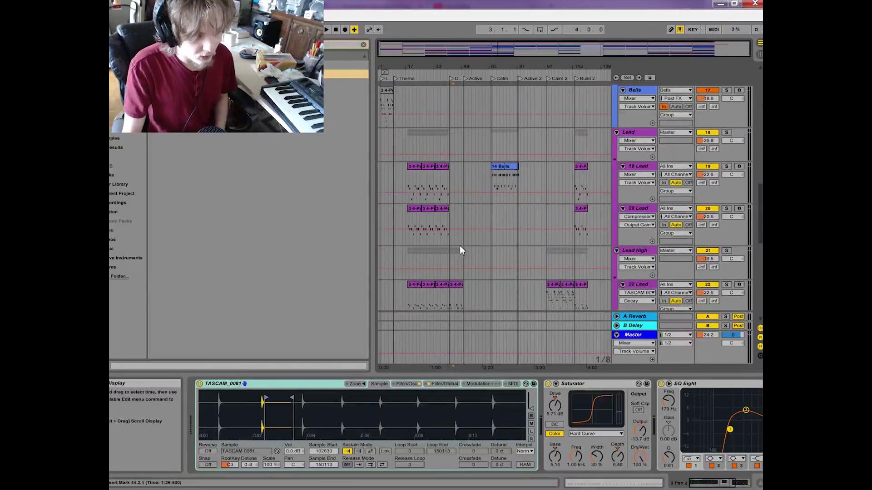
scroll(460, 250, "down", 8)
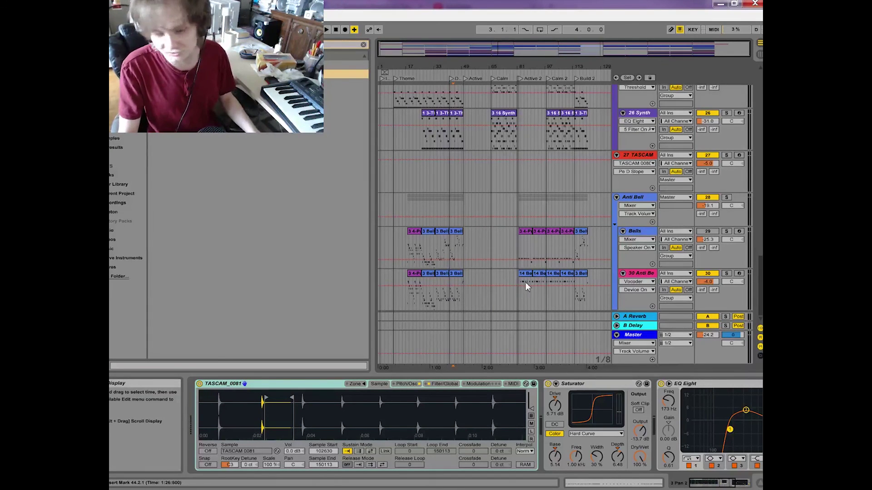
scroll(482, 287, "up", 3)
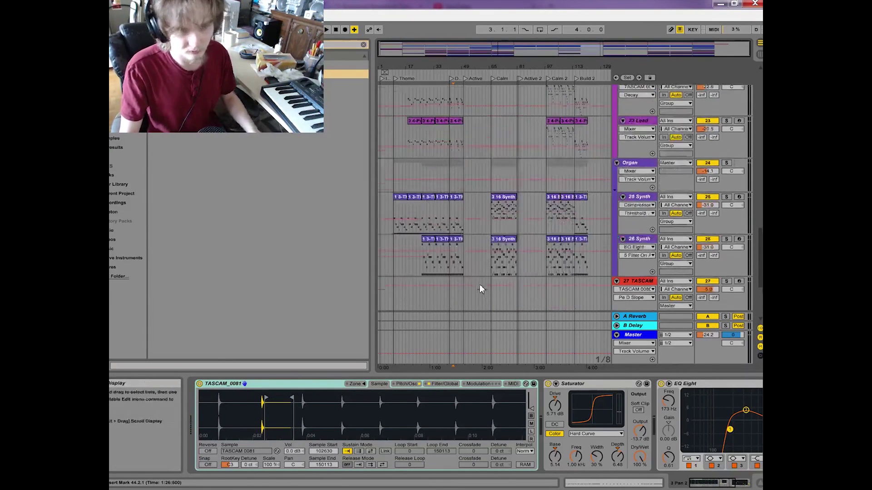
scroll(480, 284, "up", 6)
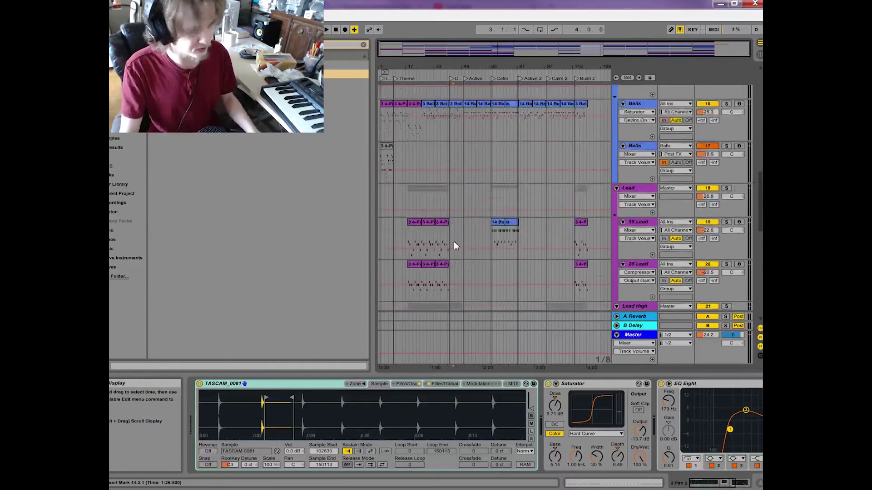
scroll(454, 243, "up", 7)
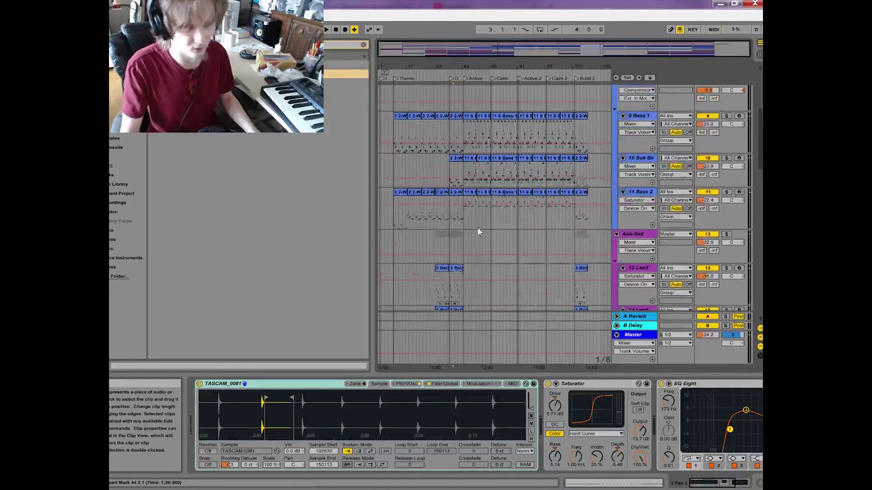
scroll(477, 232, "up", 6)
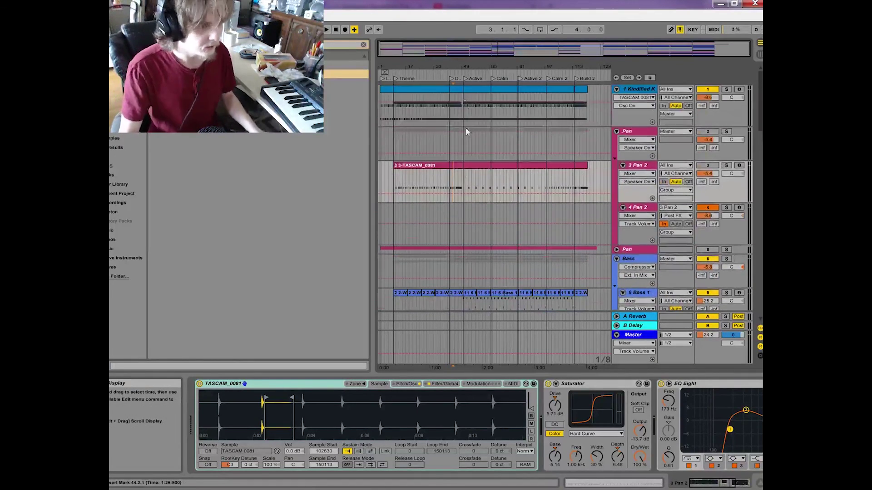